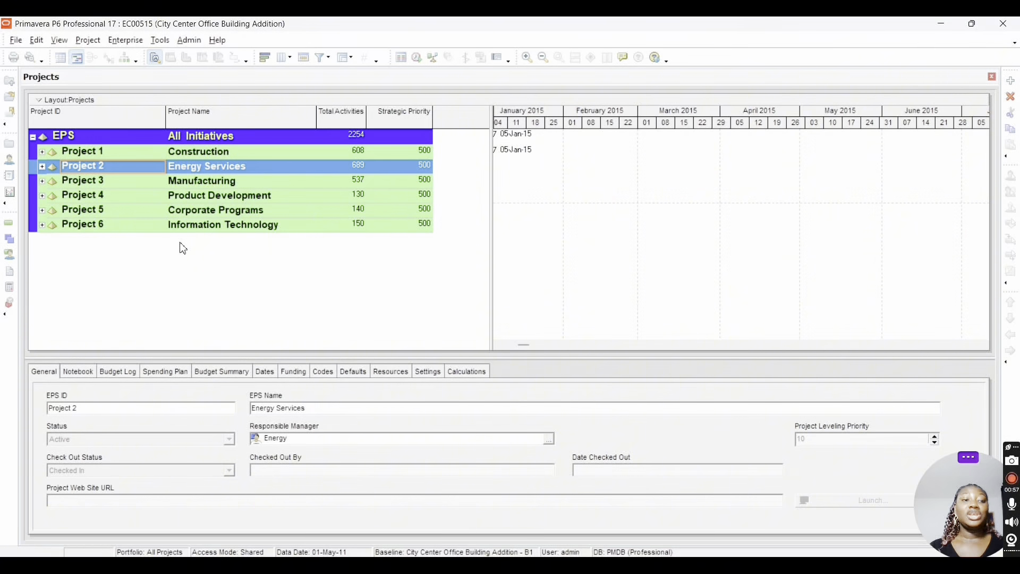
# - Start adding a new project under the EPS All Initiatives node and open the choice of EPS levels
pyautogui.click(121, 129)
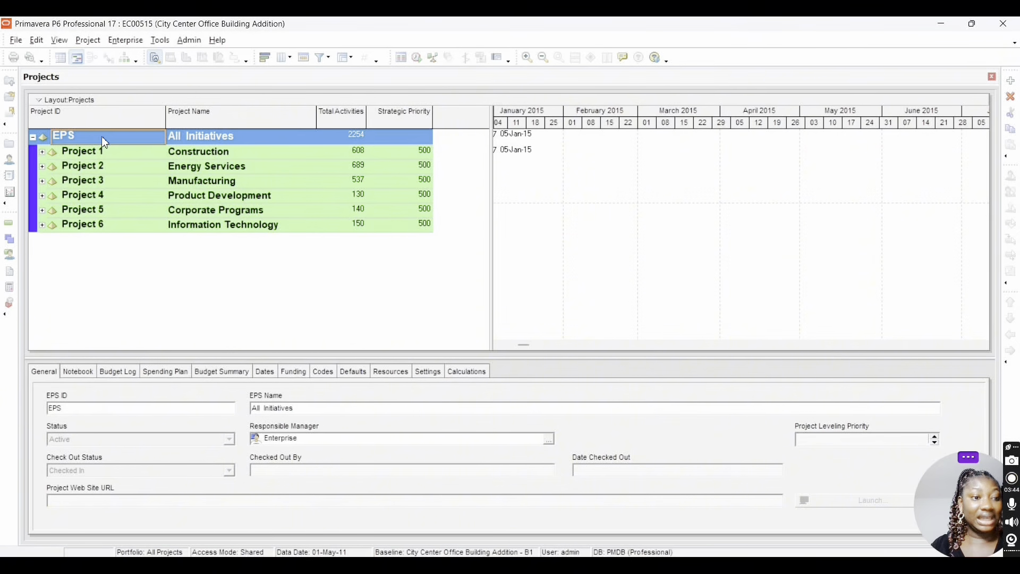
pyautogui.rightClick(104, 143)
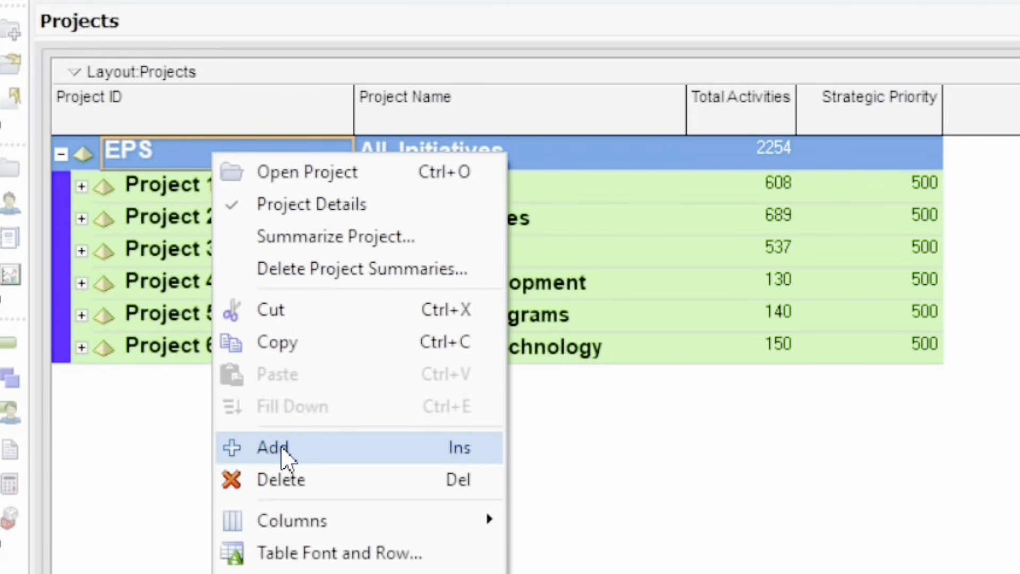
pyautogui.click(282, 451)
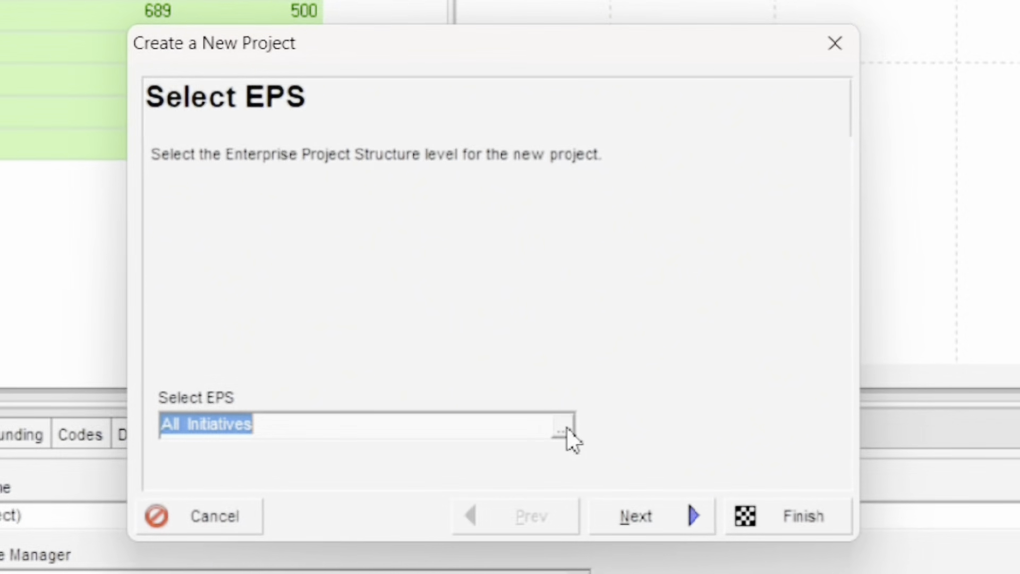
pyautogui.click(565, 431)
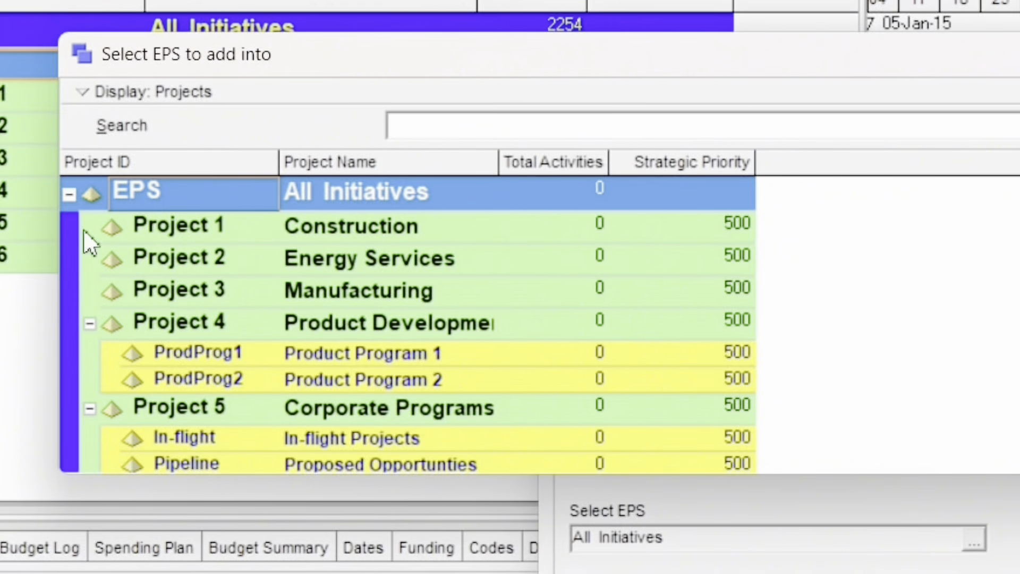
pyautogui.moveTo(611, 72); pyautogui.dragTo(1019, 3)
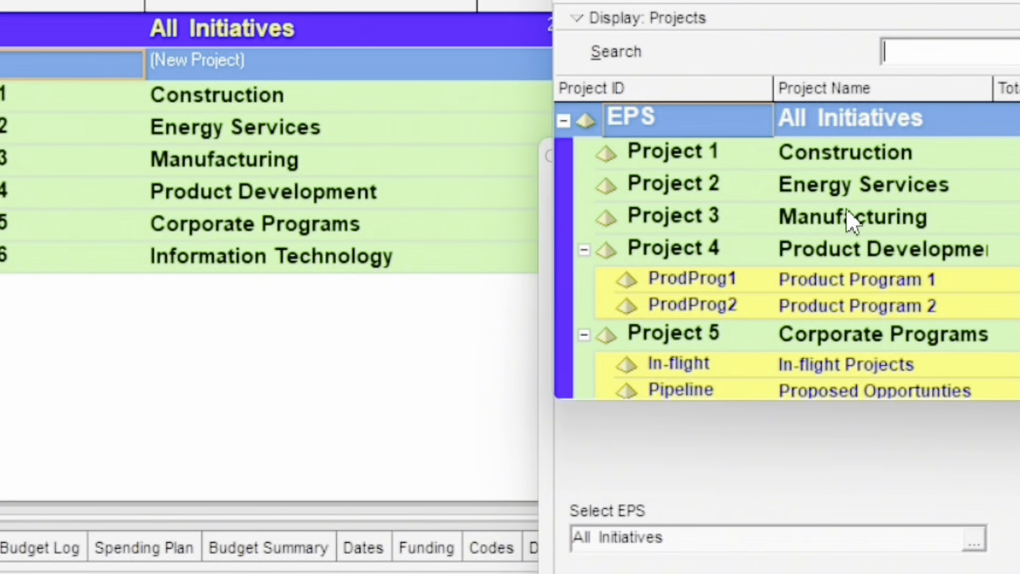
# - Assign the new project to the All Initiatives EPS level and create it with the remaining default settings
pyautogui.click(853, 157)
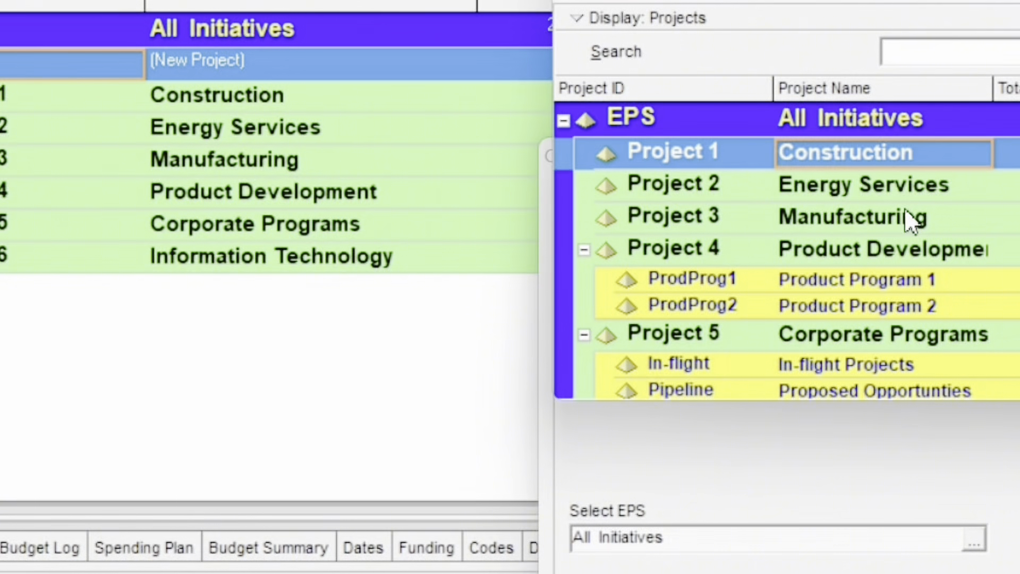
pyautogui.click(821, 194)
pyautogui.click(831, 226)
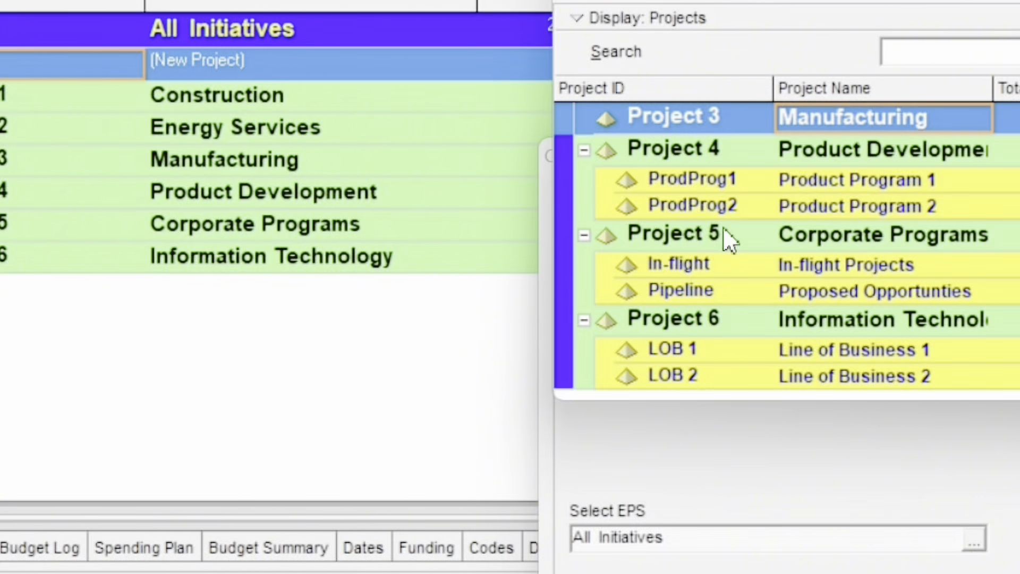
pyautogui.scroll(1, 855, 287)
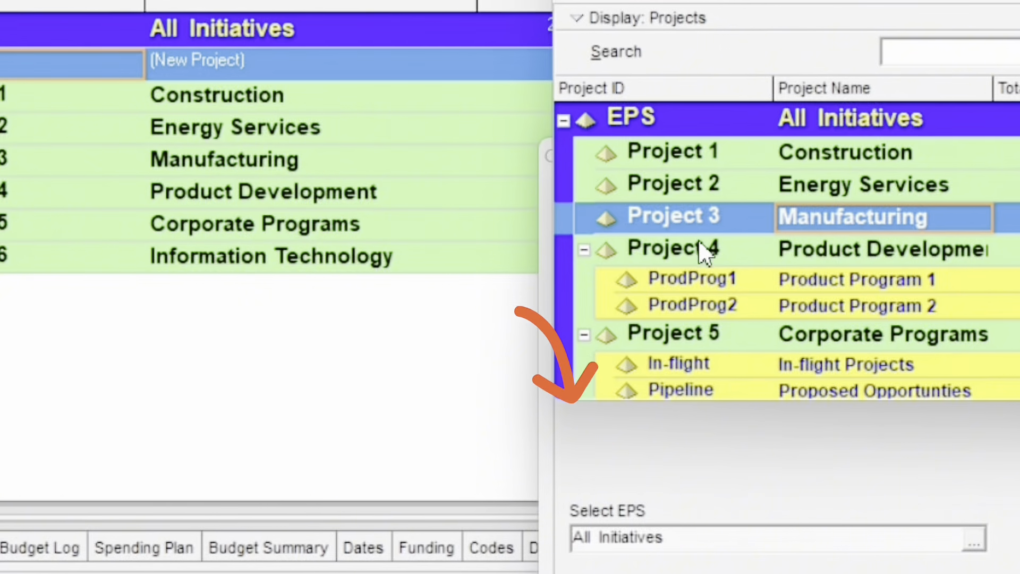
pyautogui.scroll(-1, 714, 250)
pyautogui.scroll(1, 736, 282)
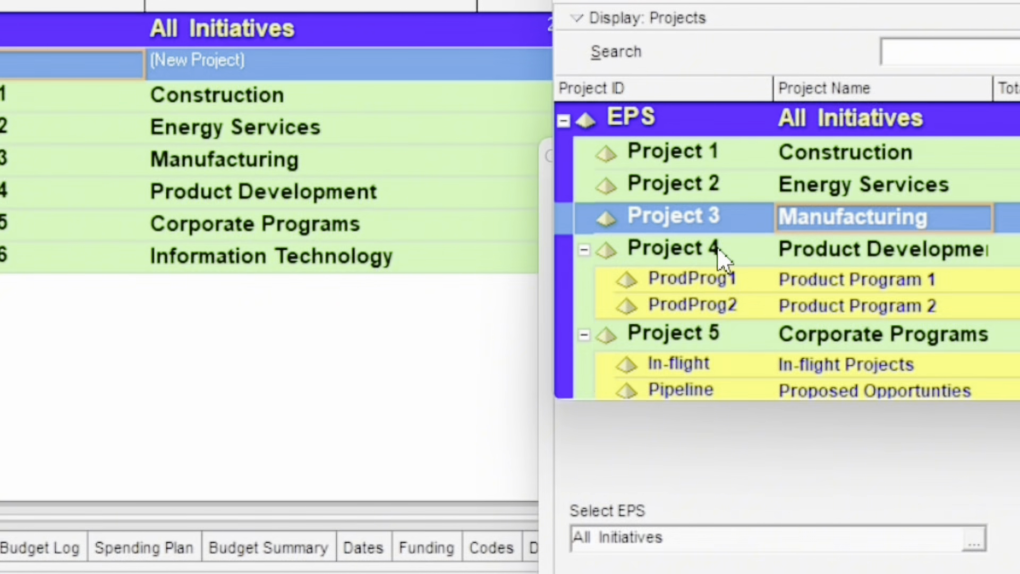
pyautogui.click(797, 127)
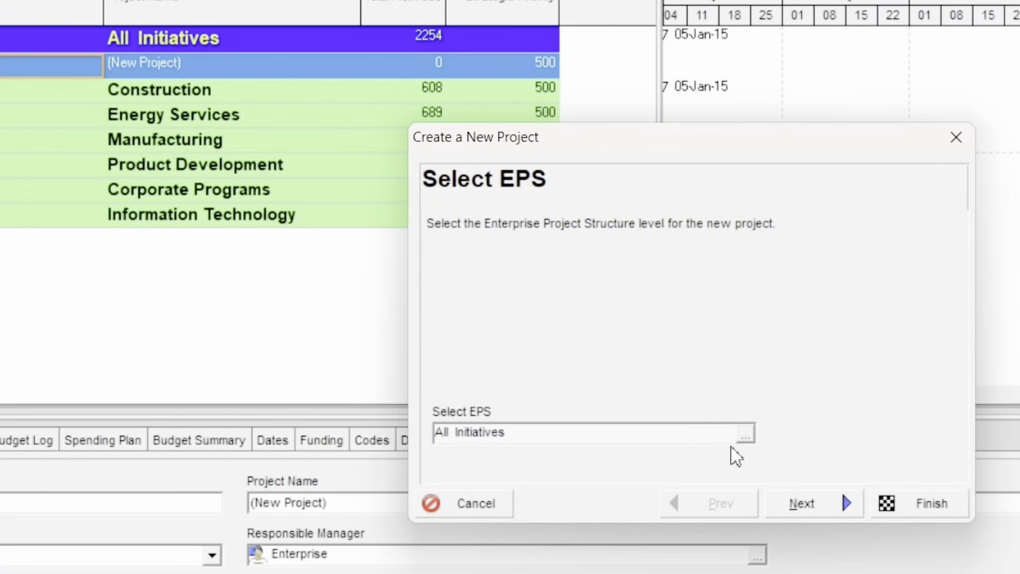
pyautogui.click(911, 509)
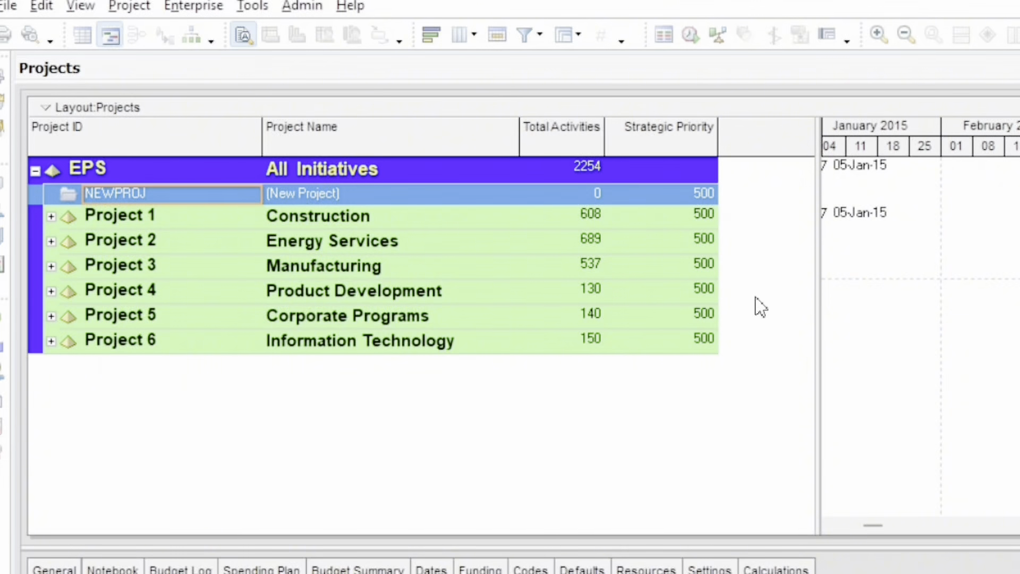
# - Expand Project 1 (Construction) and delete the NEWPROJ project listed directly under All Initiatives
pyautogui.click(51, 216)
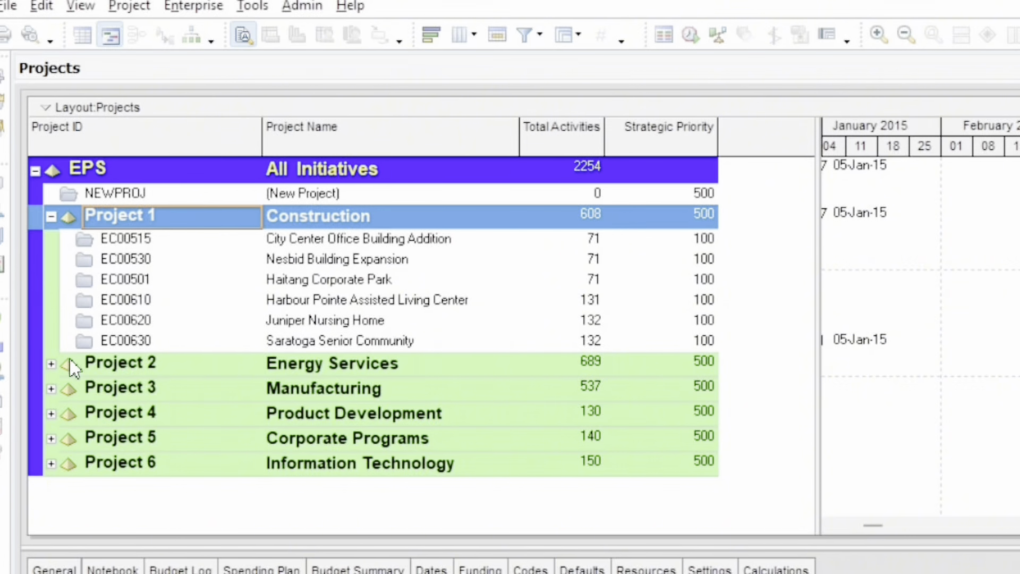
pyautogui.click(146, 198)
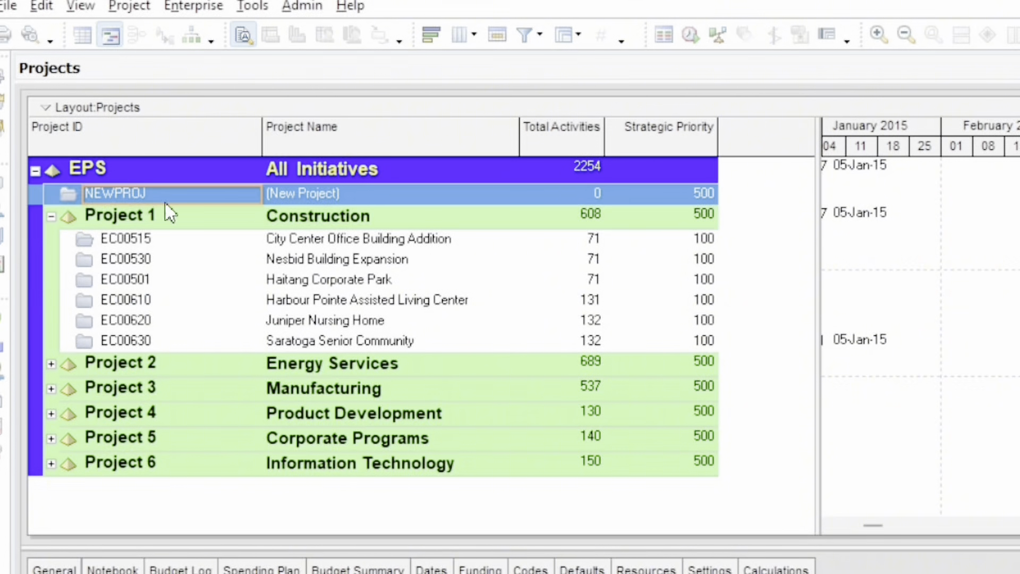
pyautogui.rightClick(338, 190)
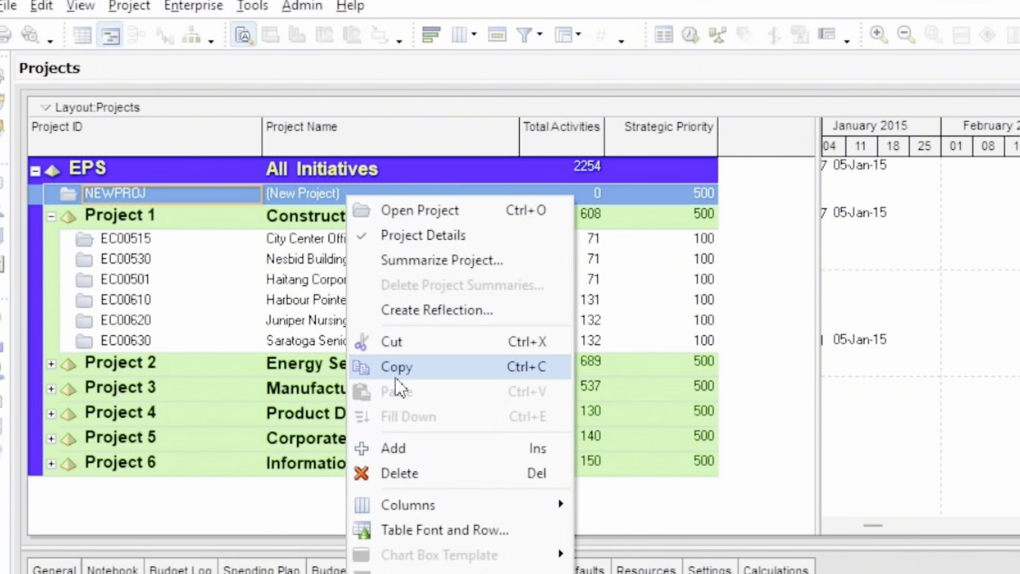
pyautogui.click(411, 476)
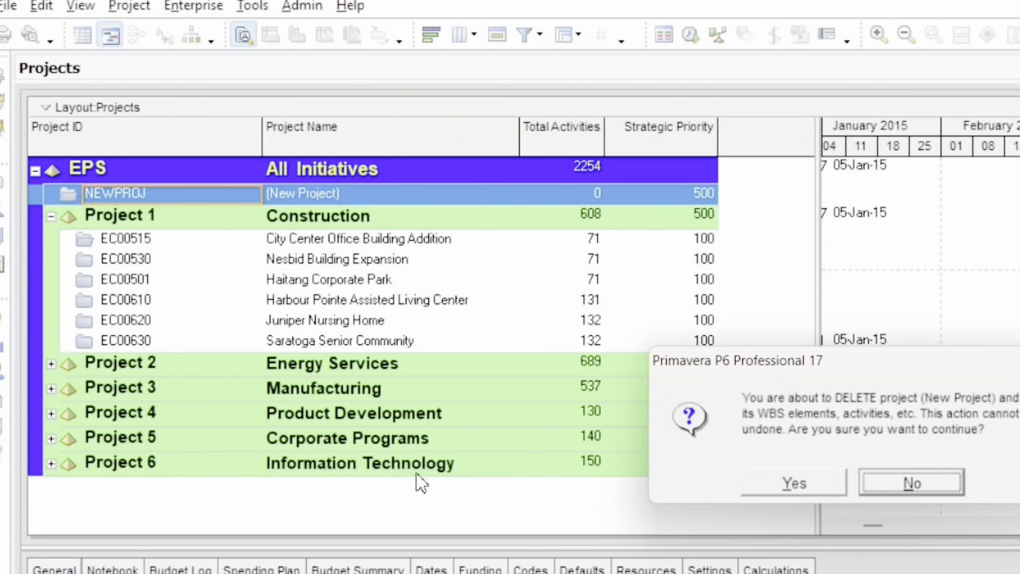
pyautogui.click(794, 485)
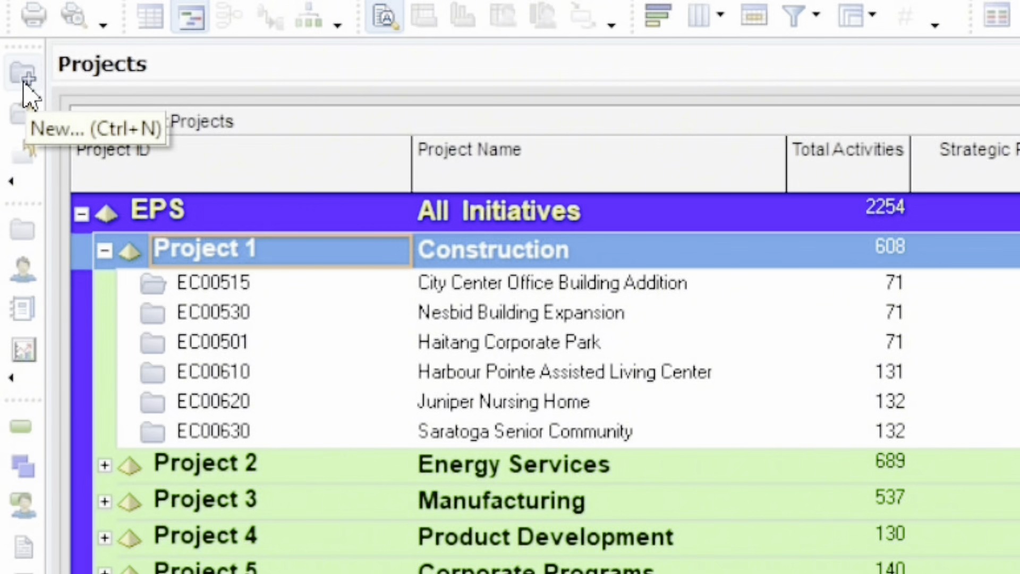
# - Create another new project, choosing All Initiatives as its EPS level and keeping the remaining defaults
pyautogui.click(27, 79)
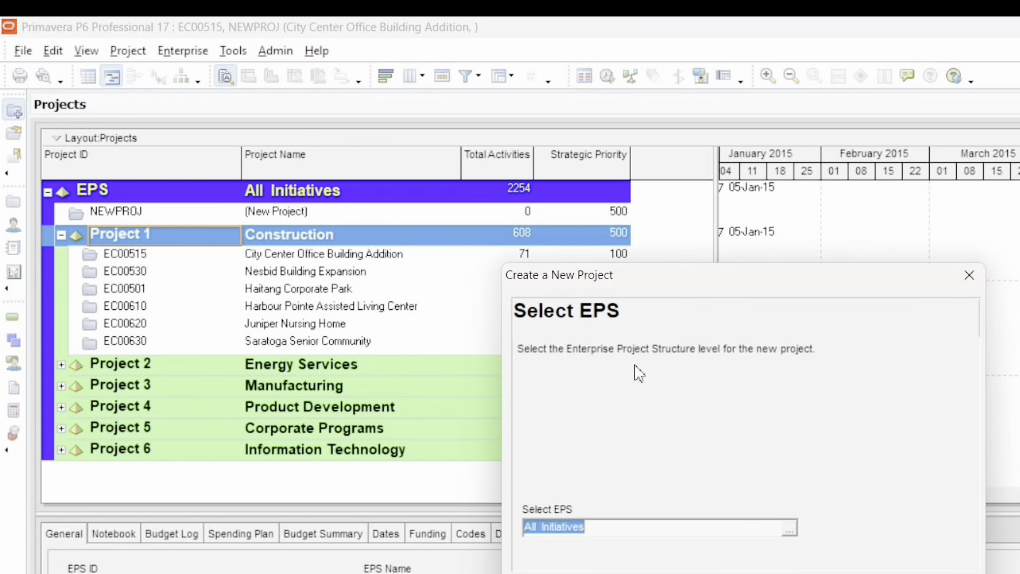
pyautogui.click(790, 531)
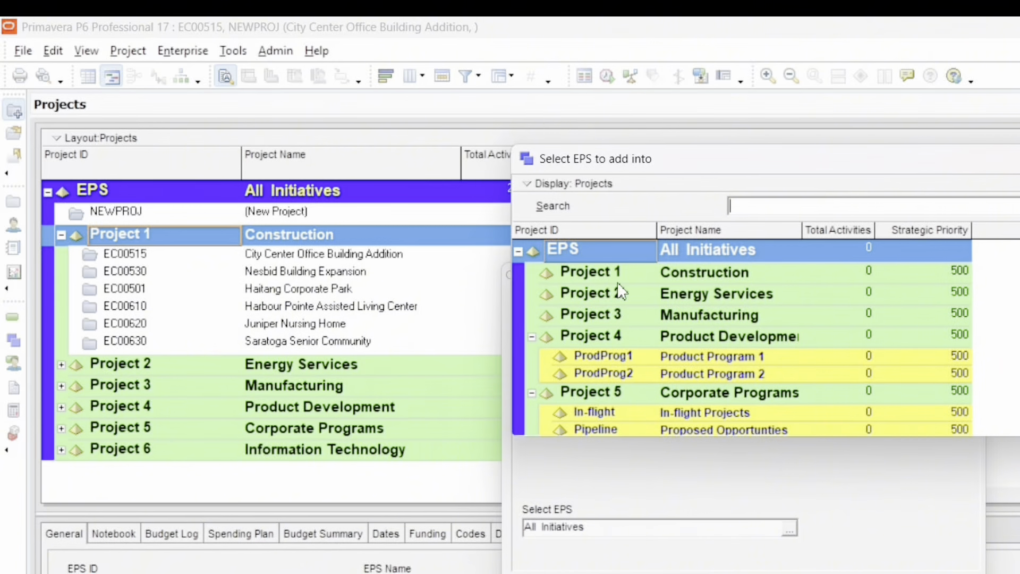
pyautogui.click(673, 278)
pyautogui.scroll(-1, 677, 339)
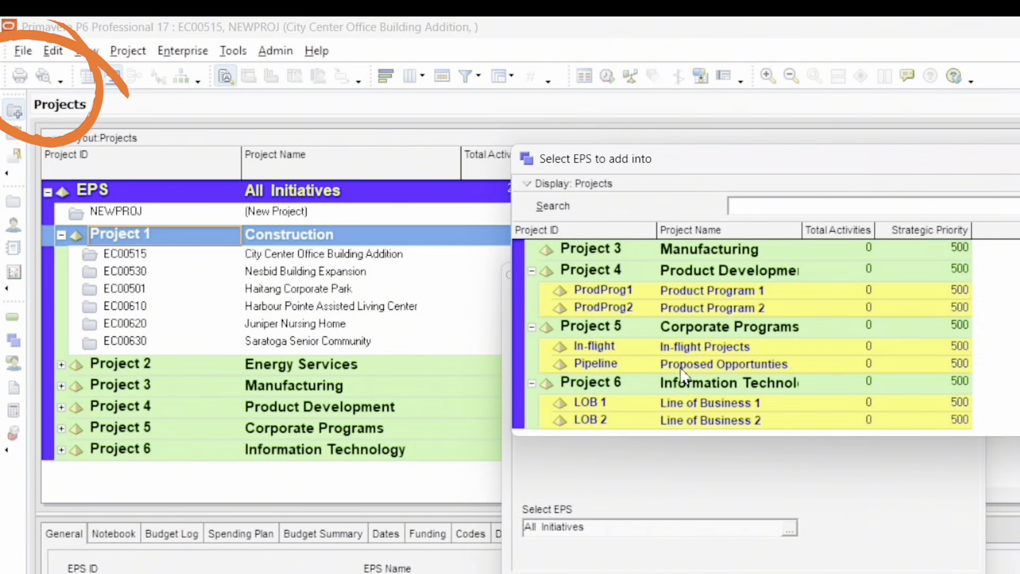
pyautogui.click(634, 382)
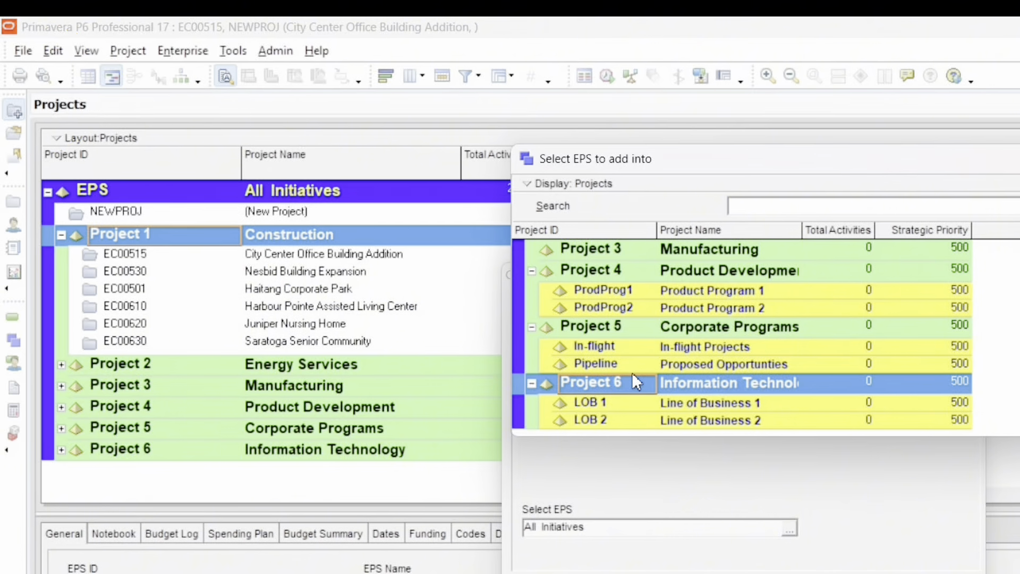
pyautogui.scroll(1, 633, 372)
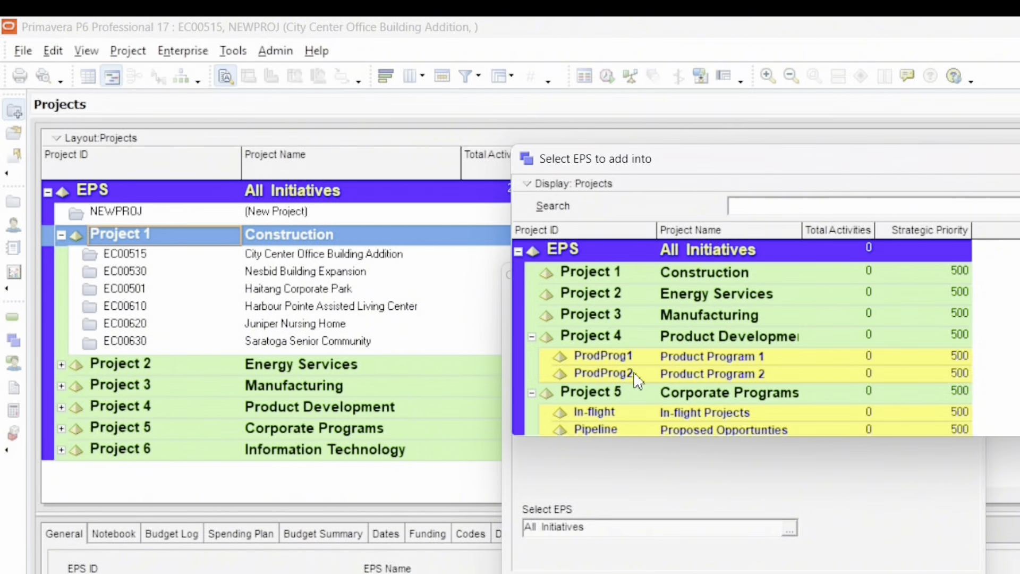
pyautogui.click(636, 259)
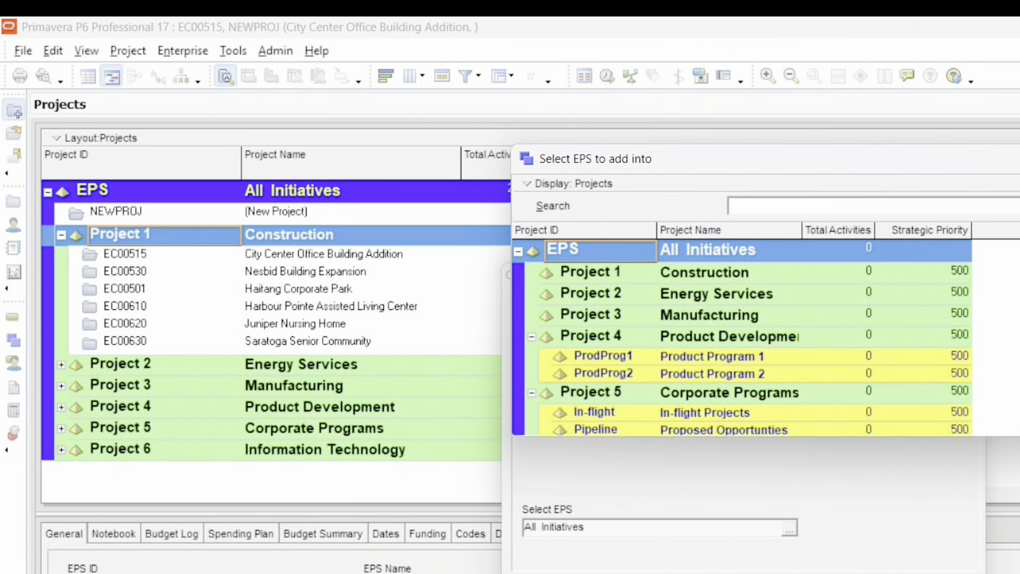
pyautogui.click(1016, 247)
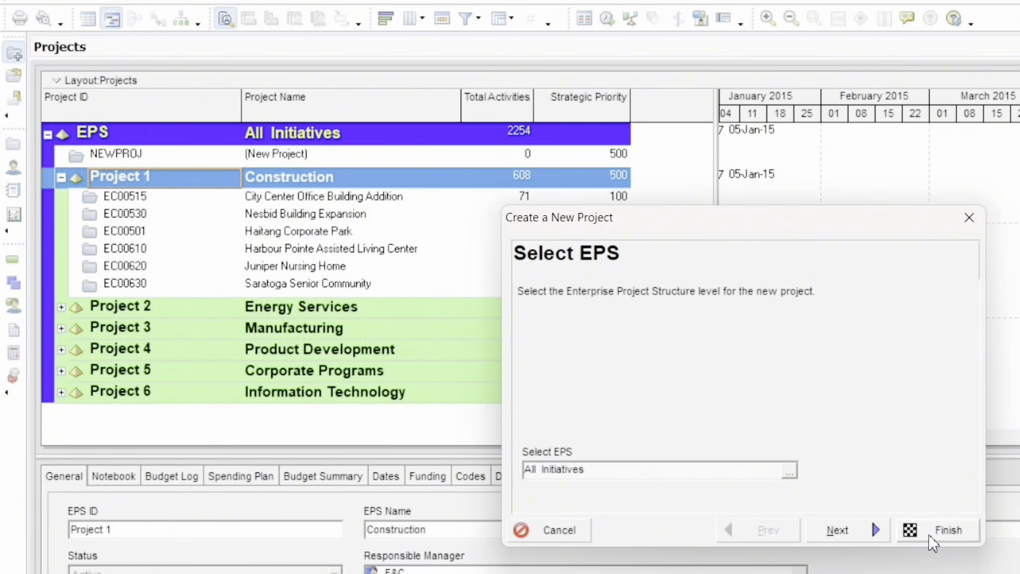
pyautogui.click(930, 537)
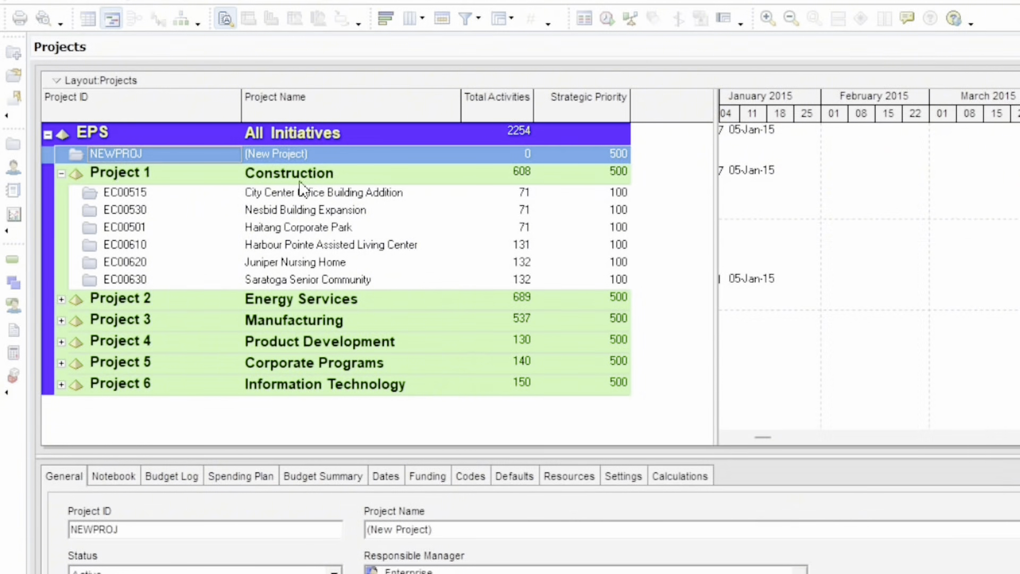
# - Collapse Project 1 (Construction) and delete the second NEWPROJ project from All Initiatives
pyautogui.click(428, 247)
pyautogui.click(351, 154)
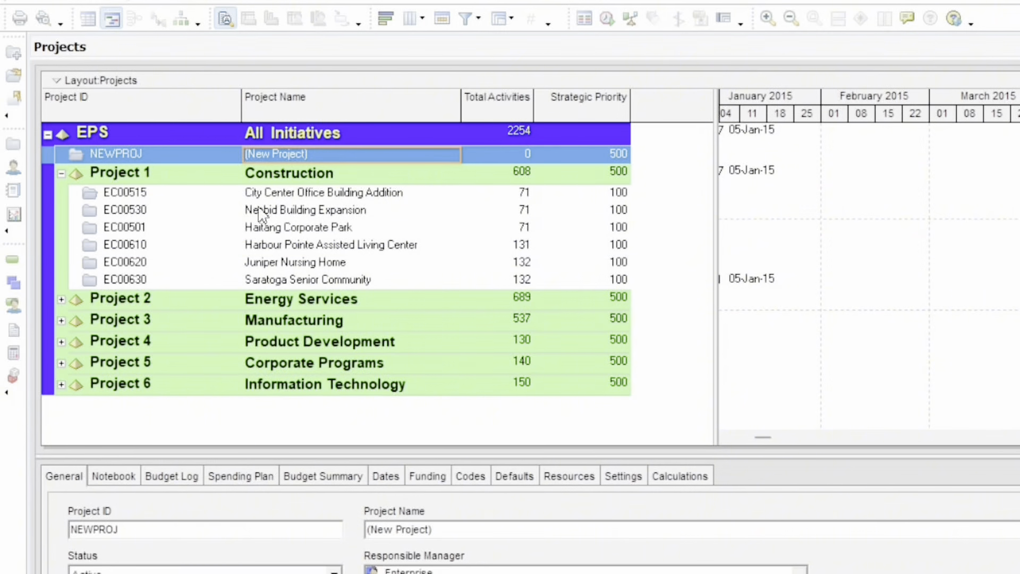
pyautogui.click(62, 173)
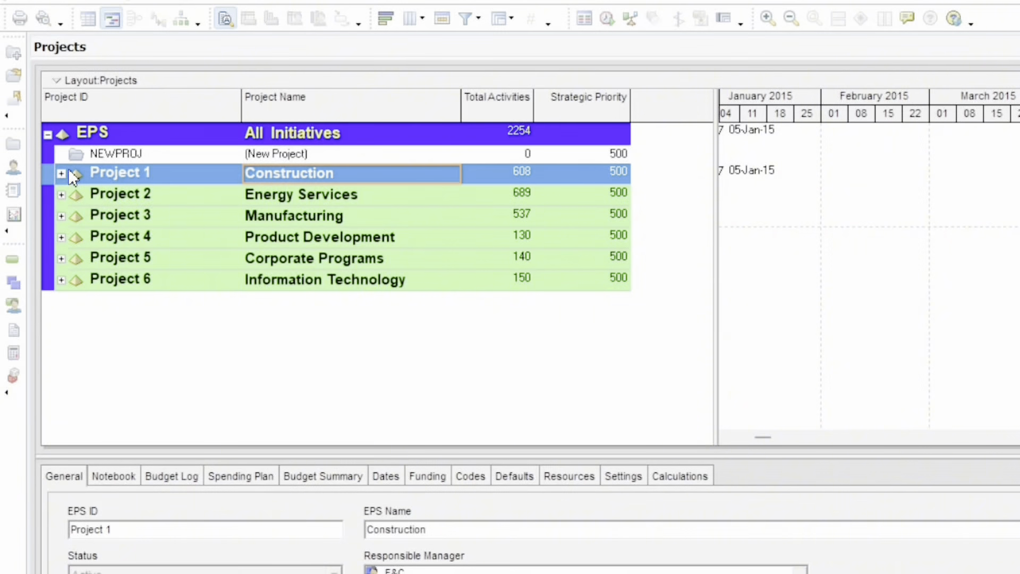
pyautogui.click(137, 154)
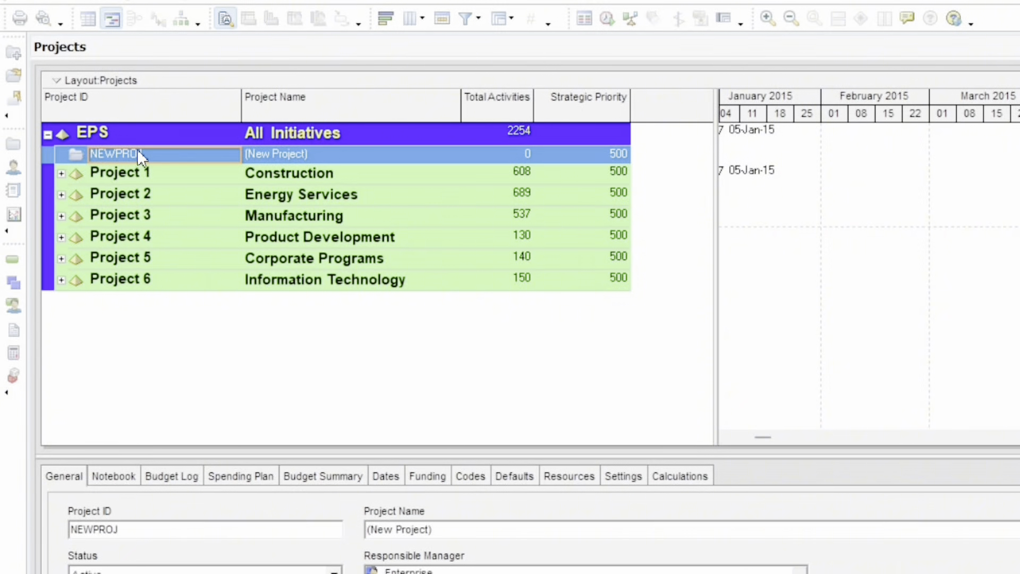
pyautogui.rightClick(138, 151)
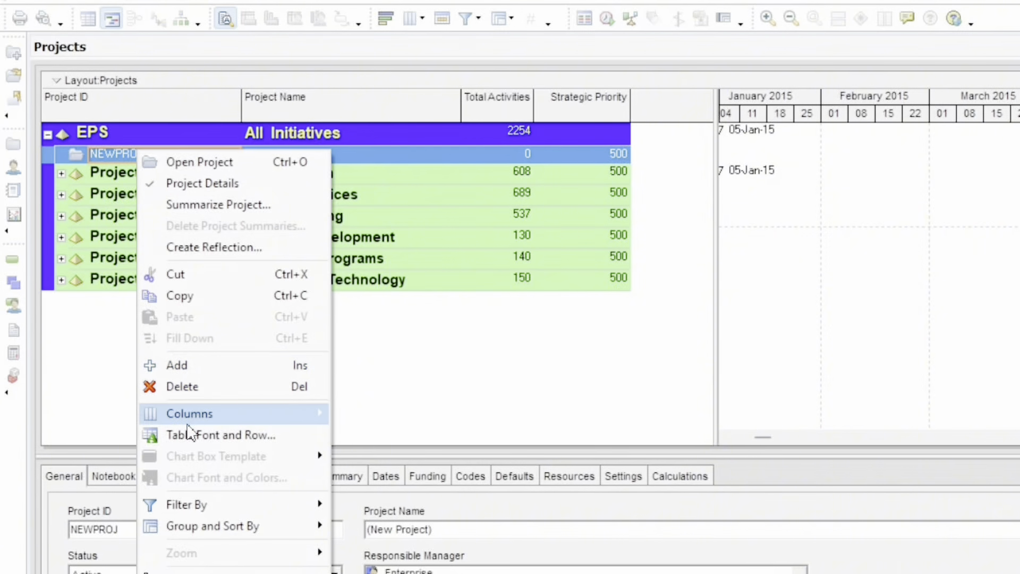
pyautogui.click(191, 389)
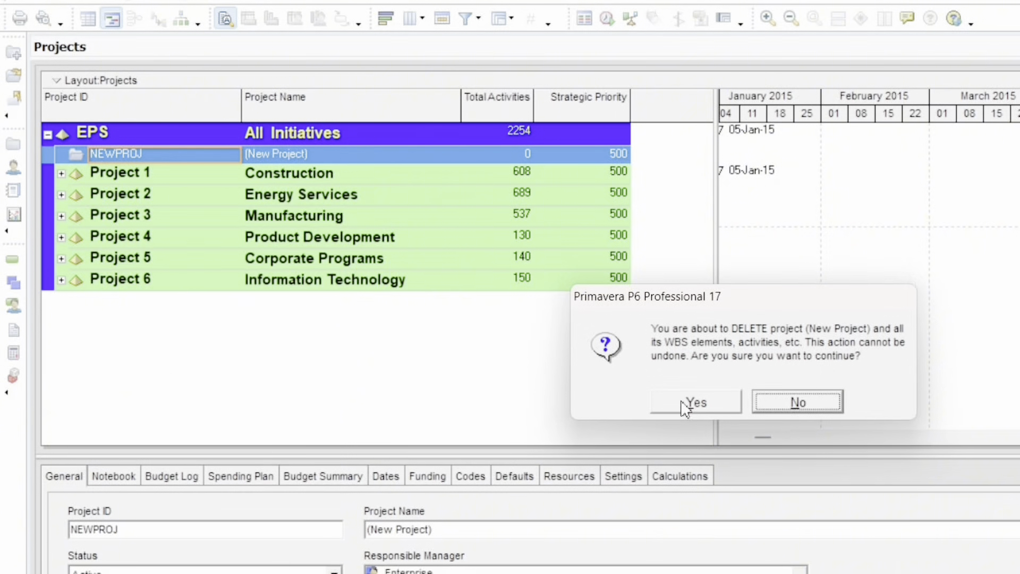
pyautogui.click(688, 402)
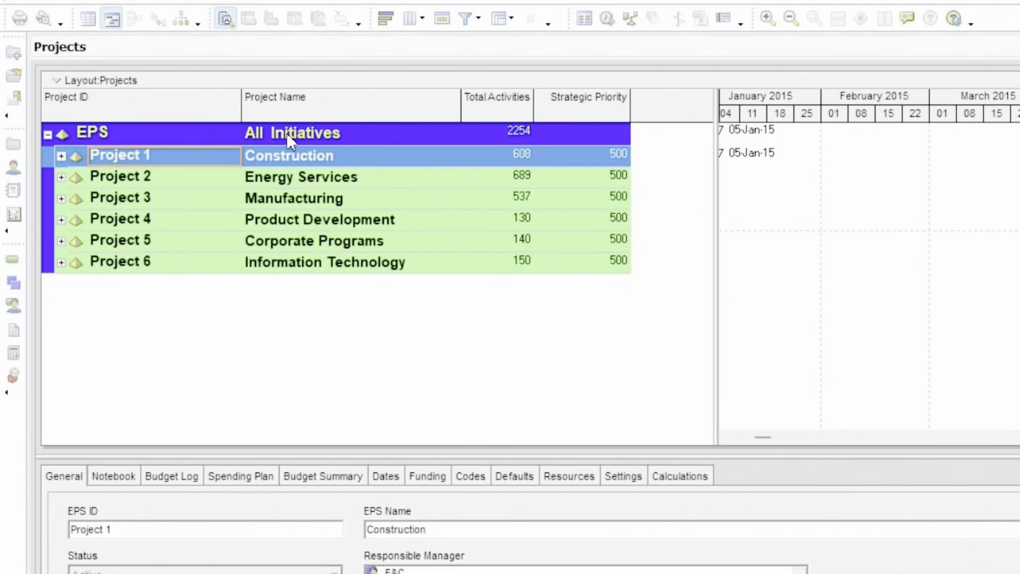
# - Start adding a new project with the All Initiatives EPS node selected
pyautogui.click(286, 133)
pyautogui.click(199, 125)
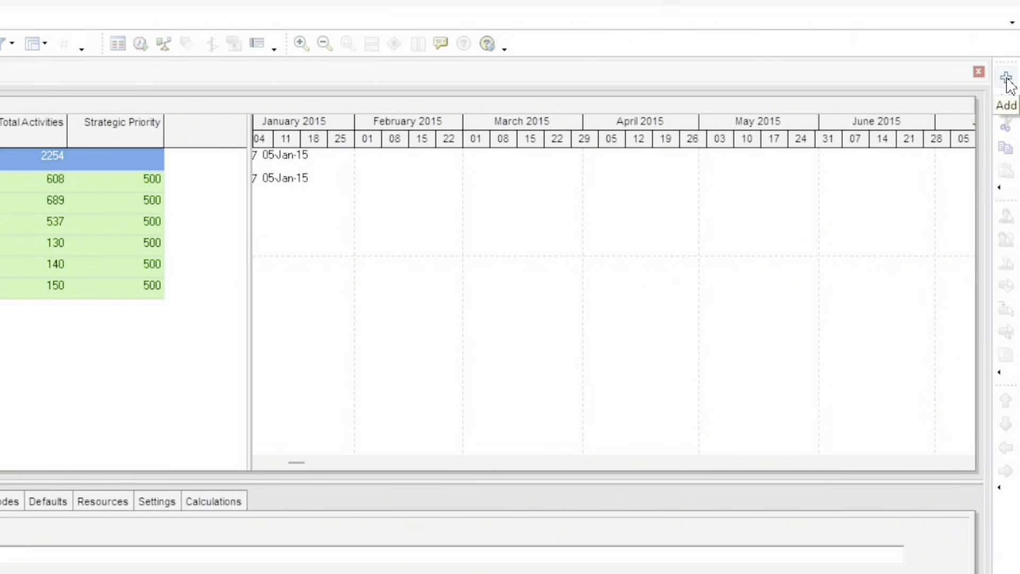
pyautogui.click(1006, 80)
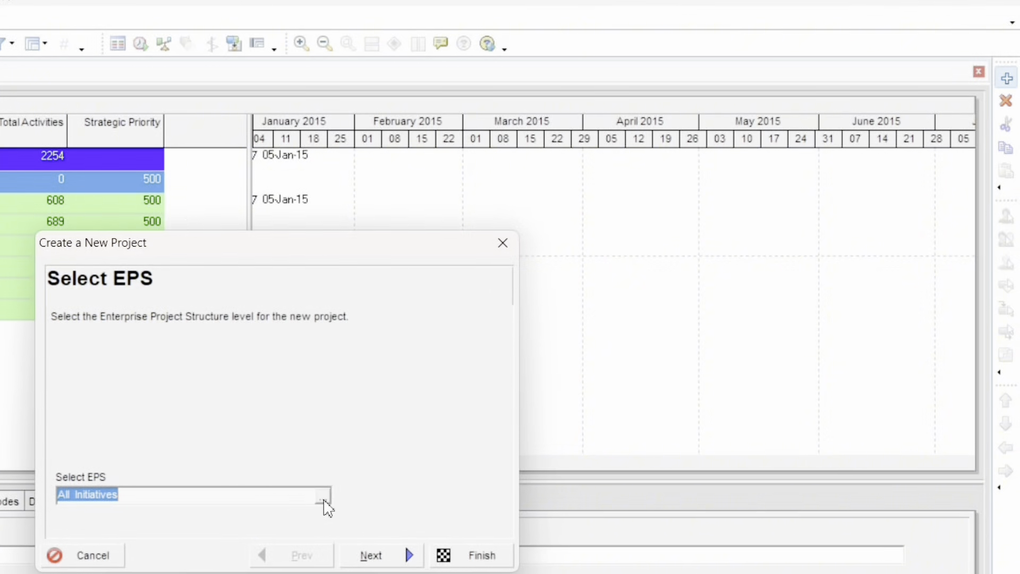
pyautogui.click(323, 498)
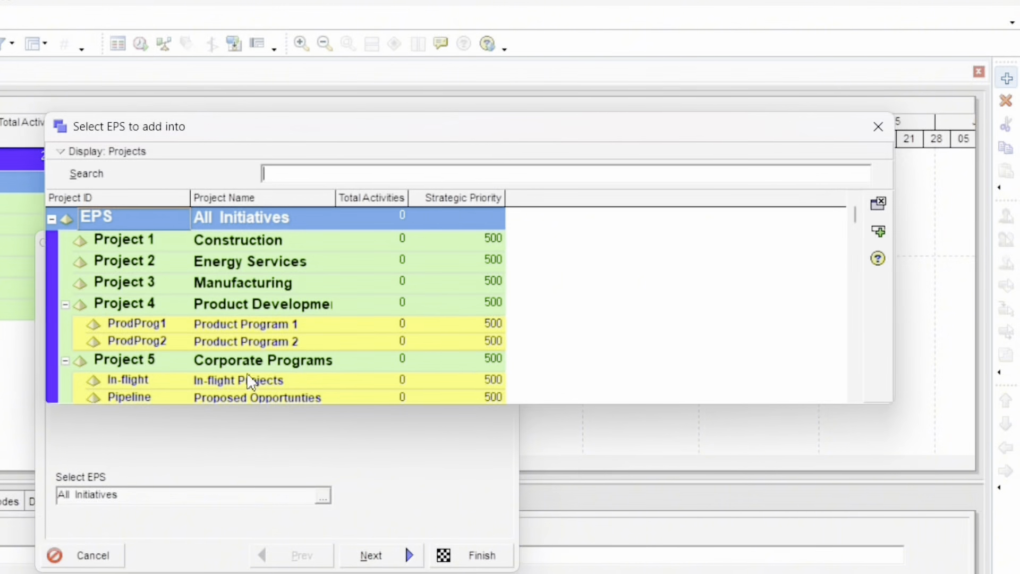
pyautogui.click(237, 243)
pyautogui.click(226, 269)
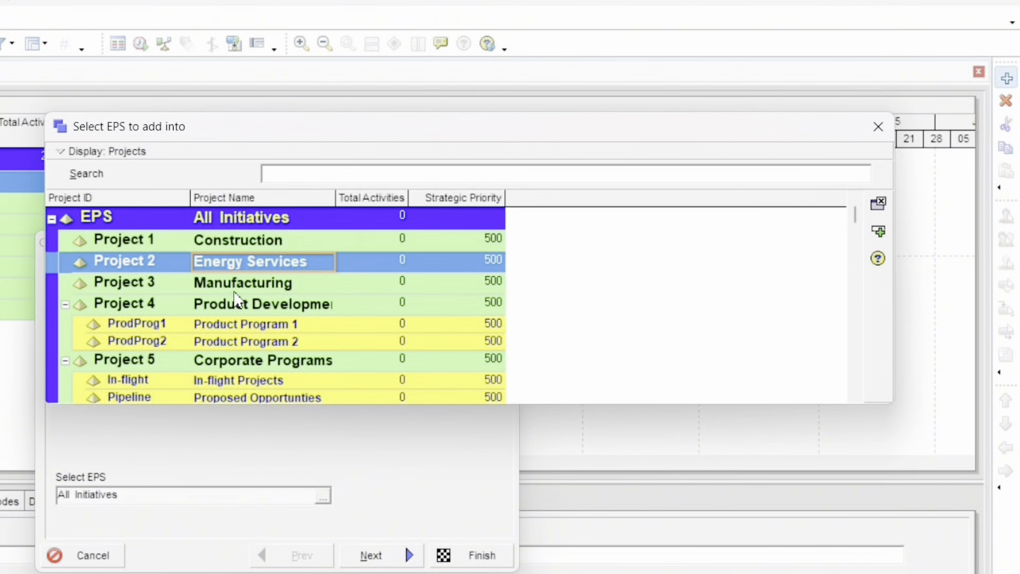
pyautogui.click(210, 241)
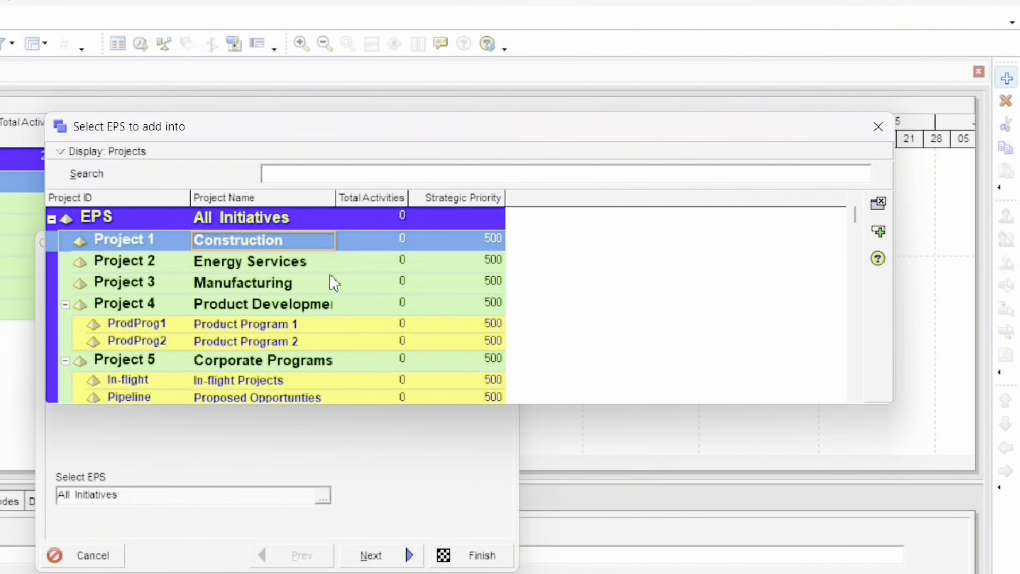
pyautogui.click(877, 127)
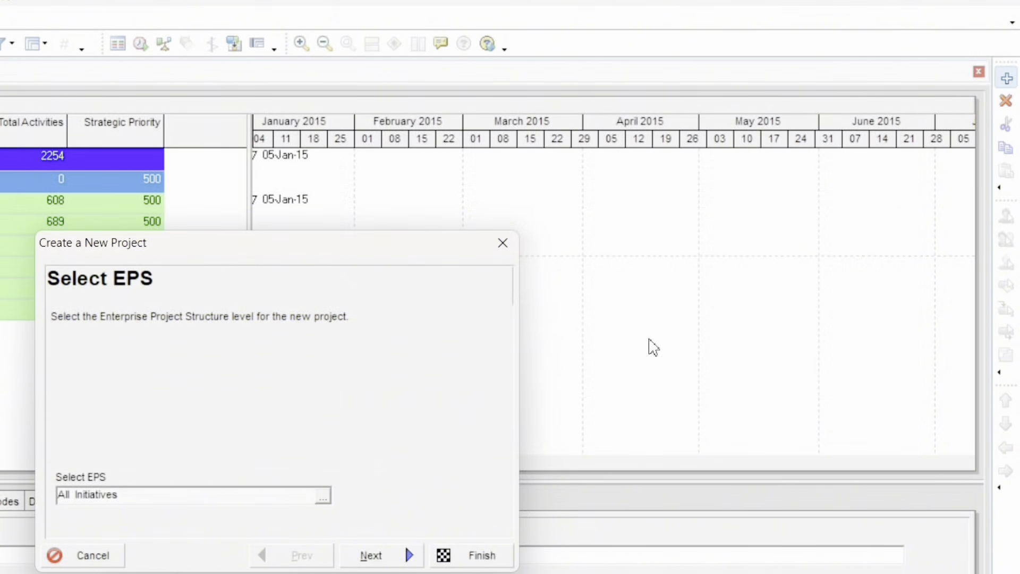
# - Assign the new project to the Construction EPS level and create it with the remaining default settings
pyautogui.click(322, 497)
pyautogui.doubleClick(287, 244)
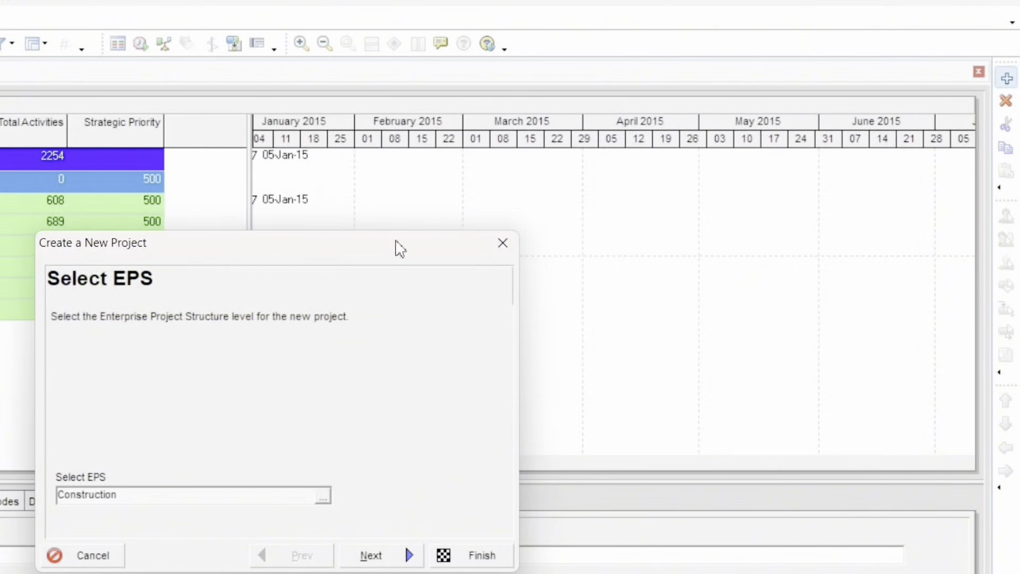
pyautogui.click(464, 559)
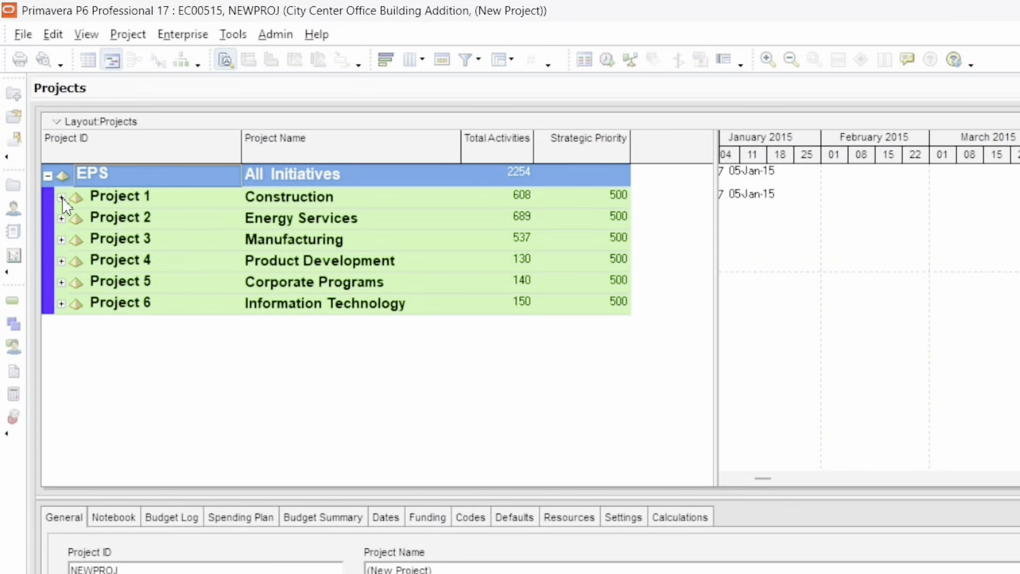
# - Expand Project 1 (Construction) and open the name and ID of its NEWPROJ project for editing
pyautogui.click(61, 197)
pyautogui.click(279, 321)
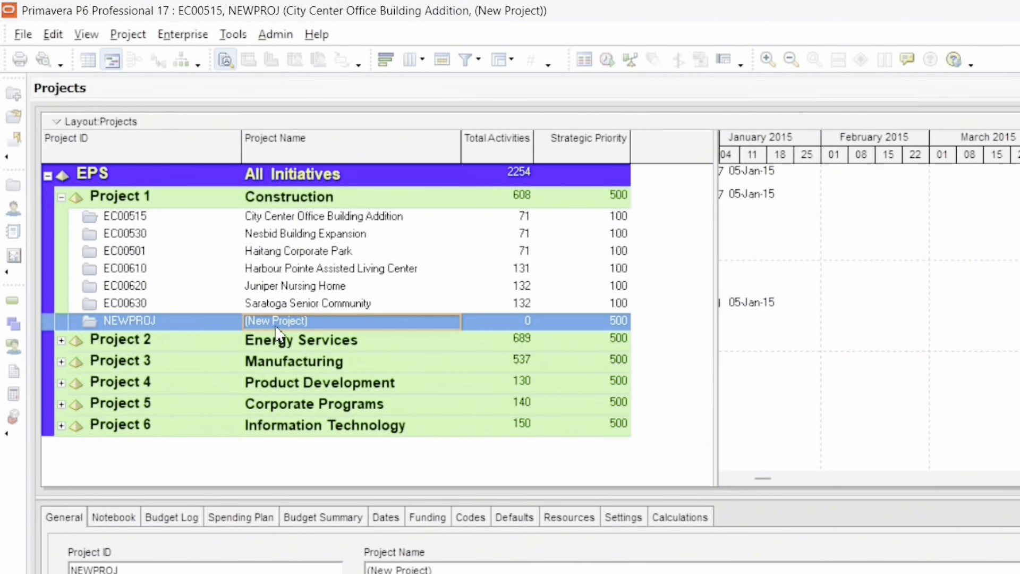
pyautogui.click(330, 320)
pyautogui.moveTo(329, 320); pyautogui.dragTo(219, 321)
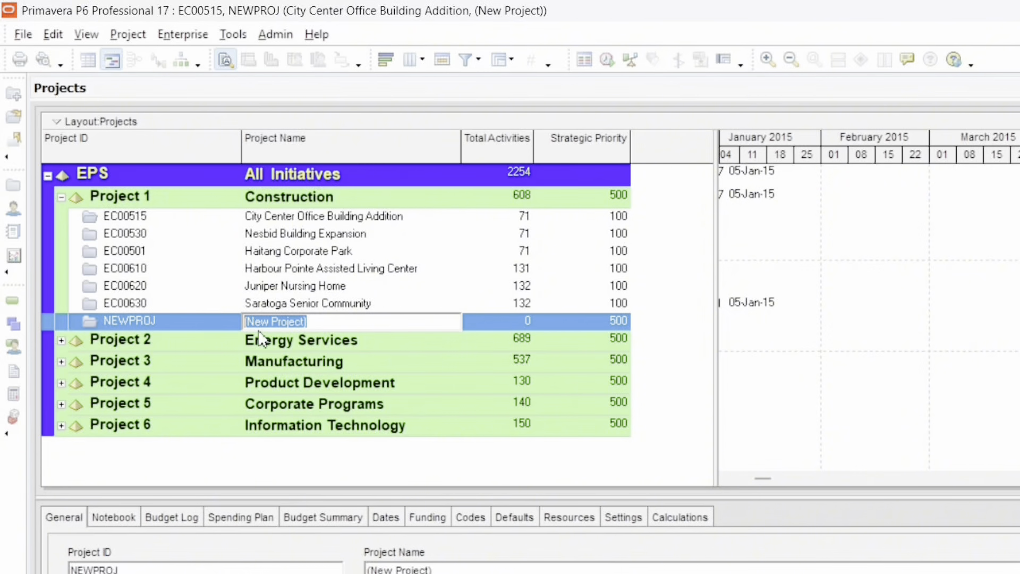
pyautogui.click(136, 322)
pyautogui.doubleClick(159, 322)
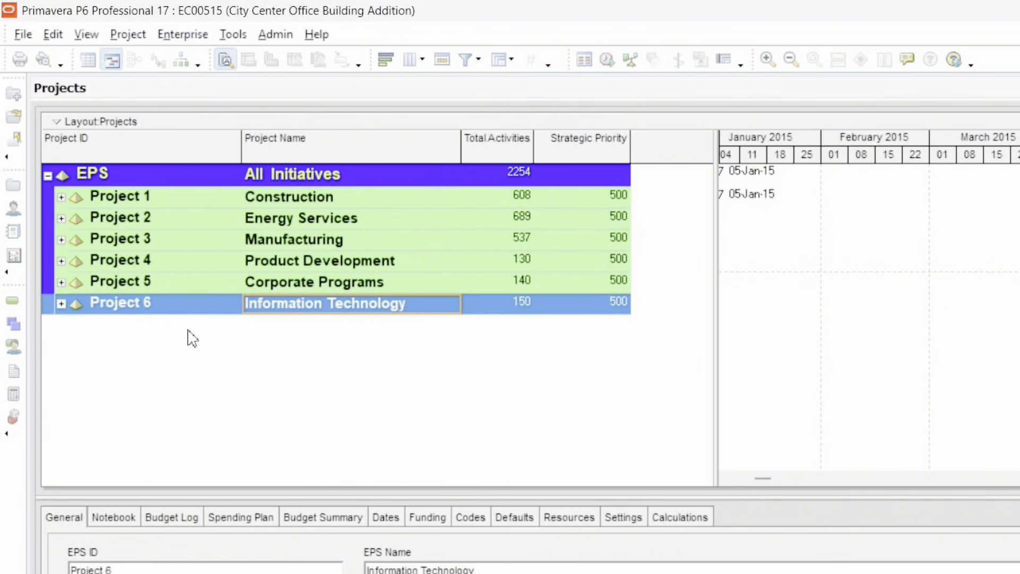
# - Open the Enterprise Project Structure and collapse Project 6, Project 5 and Project 4 in its hierarchy
pyautogui.click(182, 37)
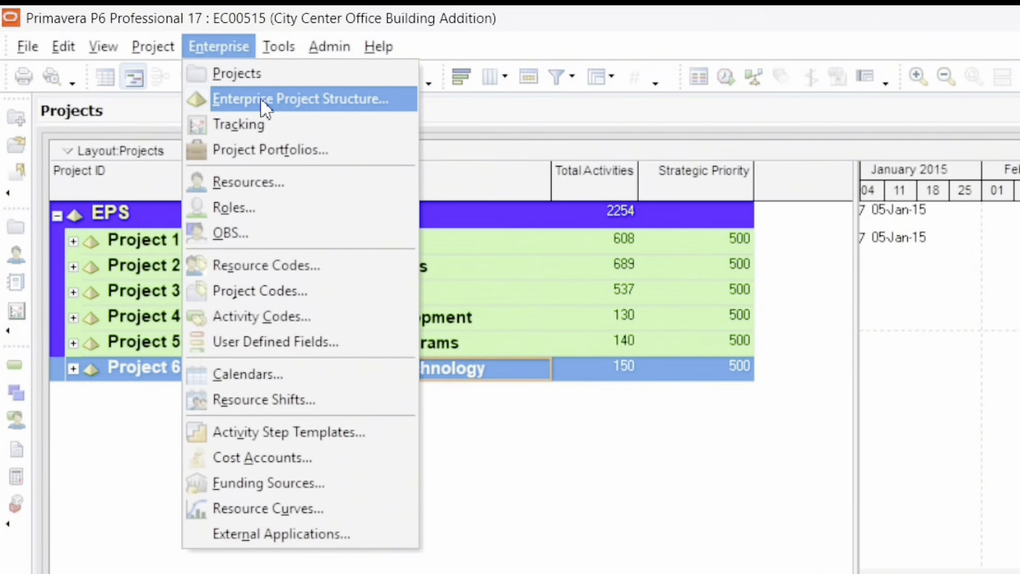
pyautogui.click(264, 108)
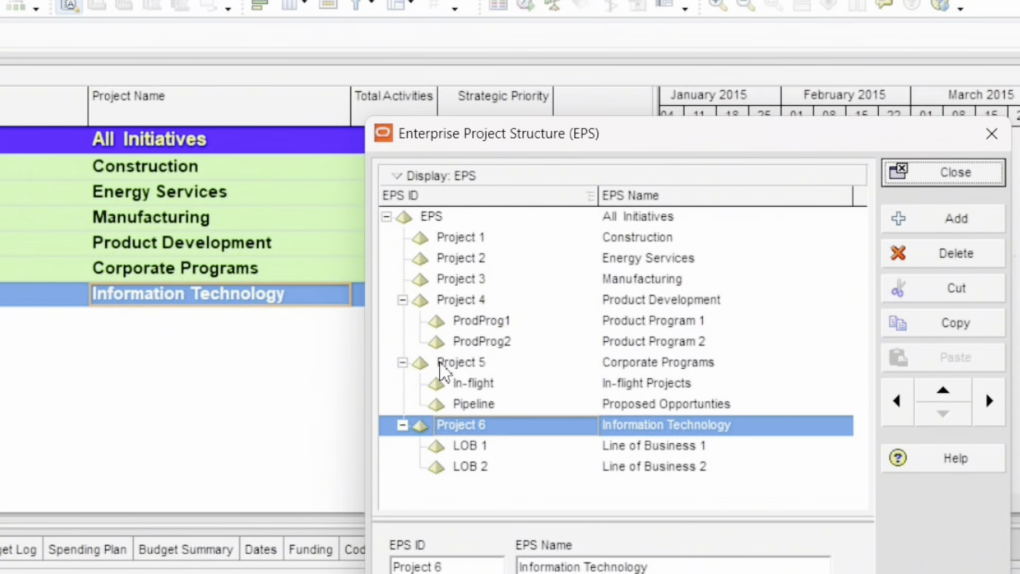
pyautogui.click(403, 425)
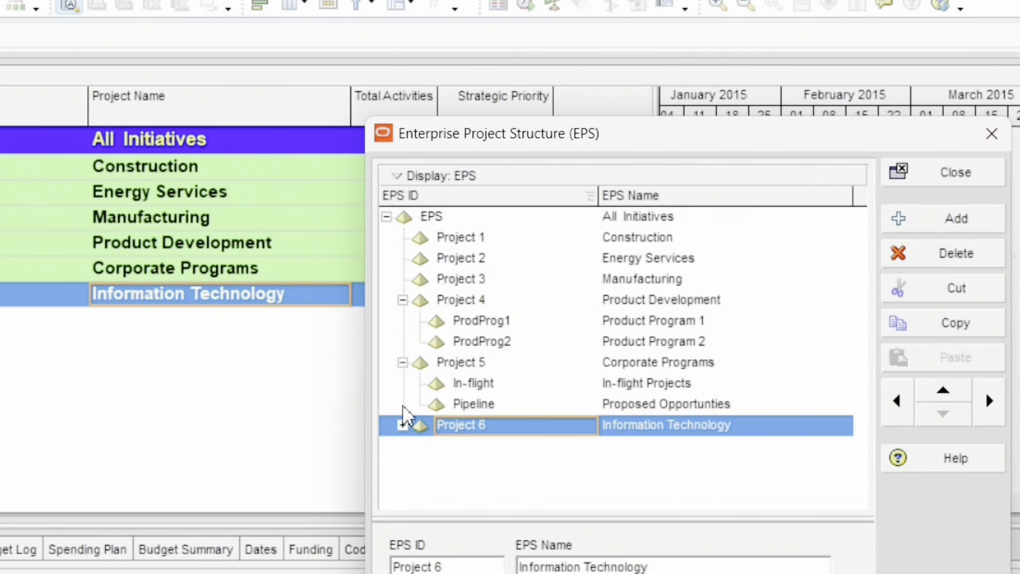
pyautogui.click(403, 362)
pyautogui.click(402, 300)
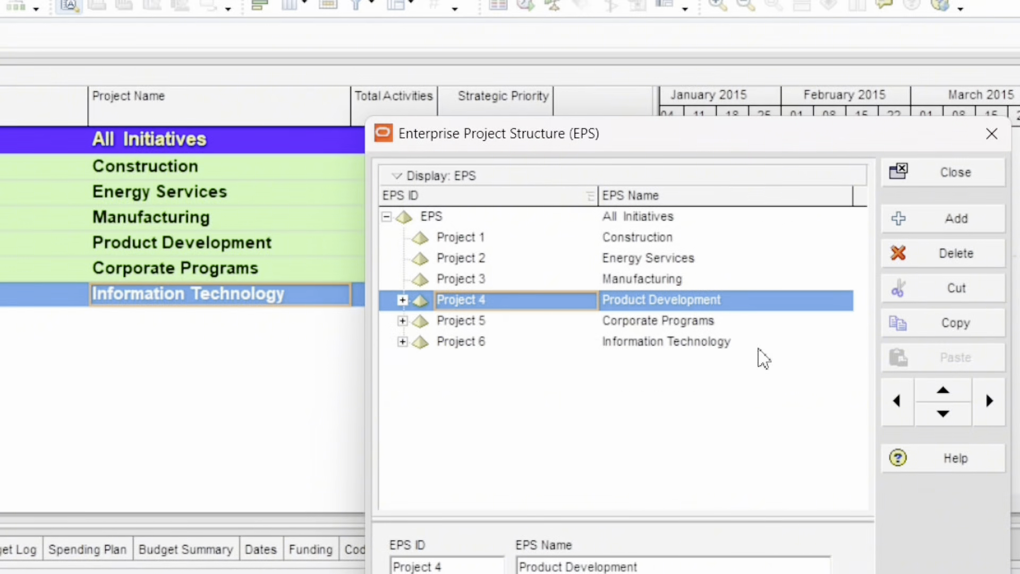
# - Add a new EPS element after Project 6 (Information Technology) and set its EPS ID to Project 7
pyautogui.click(658, 345)
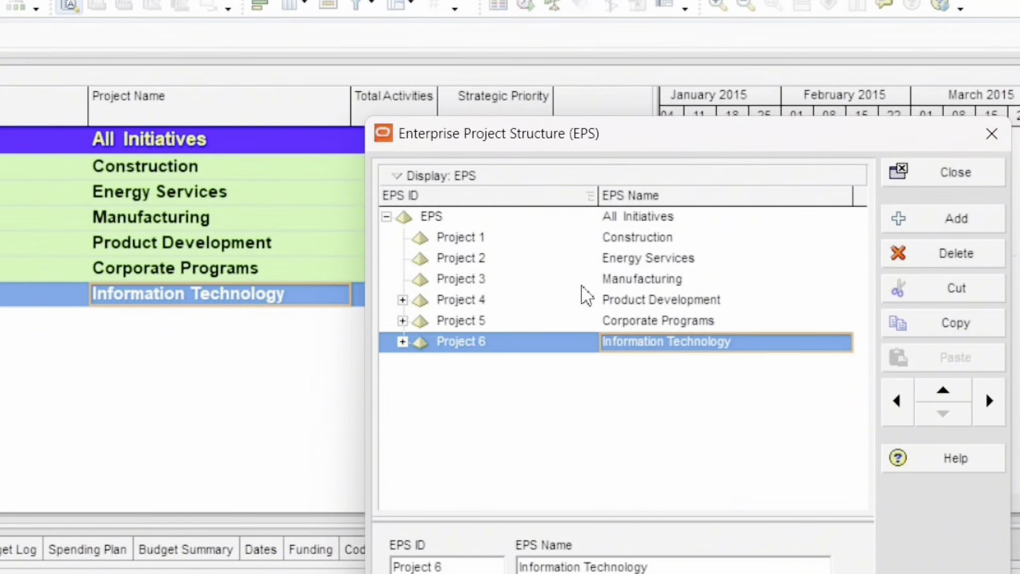
pyautogui.click(934, 228)
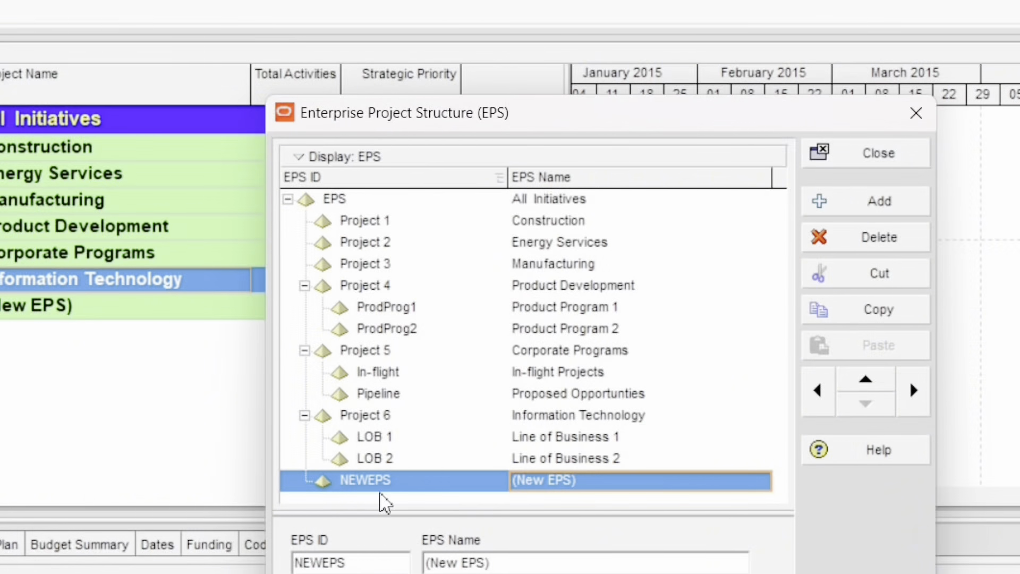
pyautogui.click(344, 479)
pyautogui.write('P')
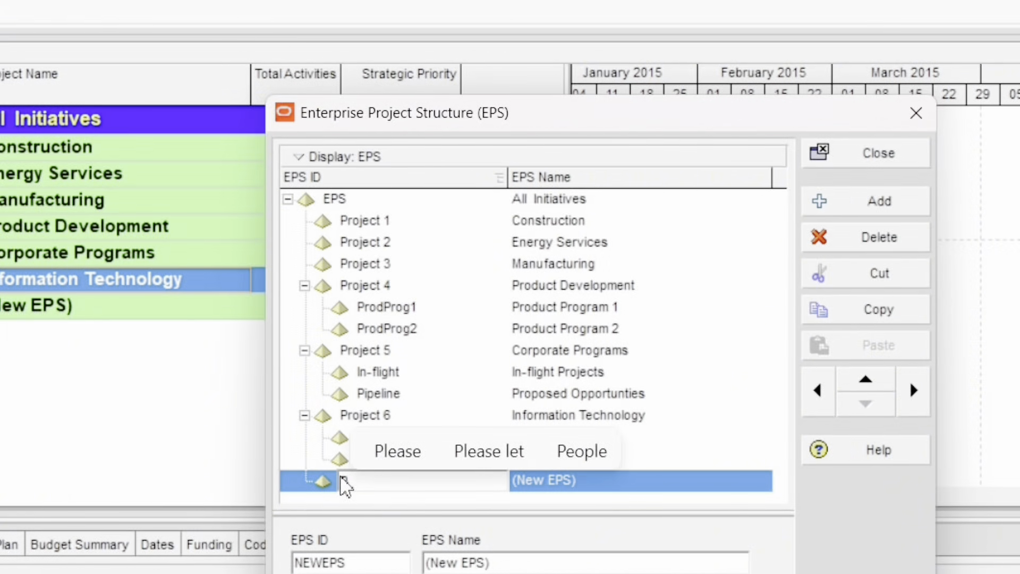
pyautogui.write('roject 7')
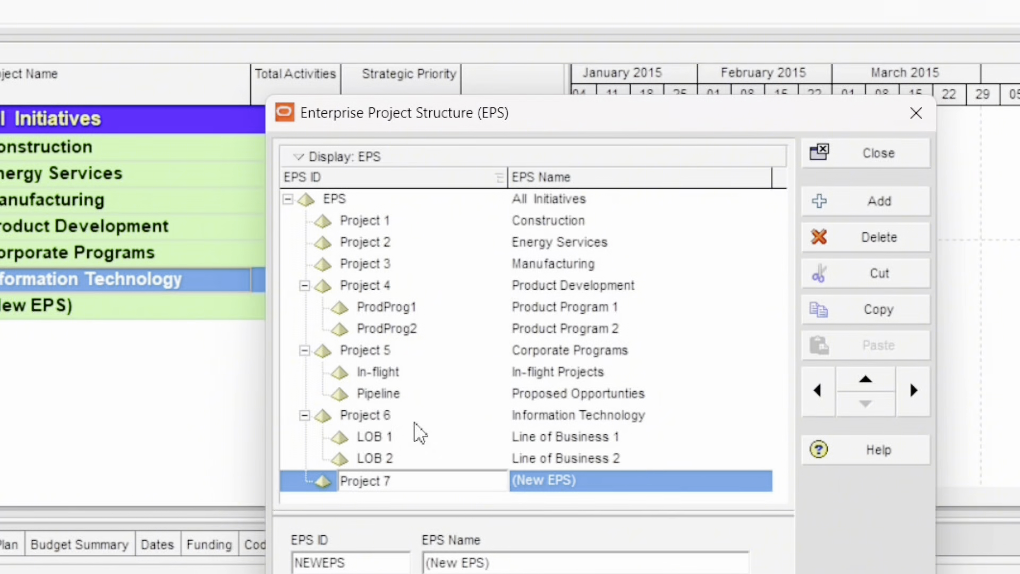
# - Set the EPS name of Project 7 to Youtube Training and close the Enterprise Project Structure
pyautogui.click(555, 486)
pyautogui.click(611, 502)
pyautogui.click(605, 486)
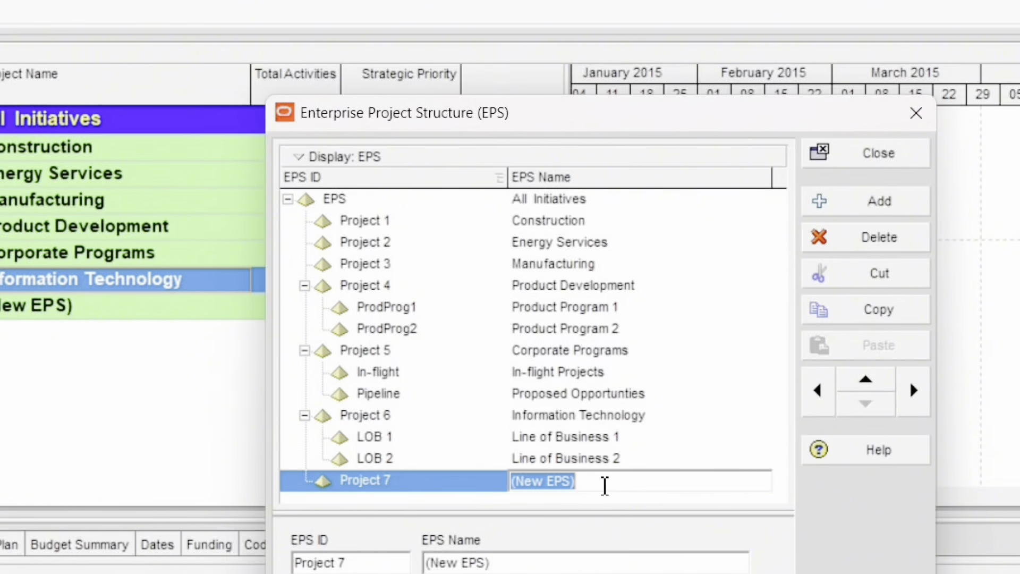
pyautogui.moveTo(603, 485); pyautogui.dragTo(525, 477)
pyautogui.write('Yp')
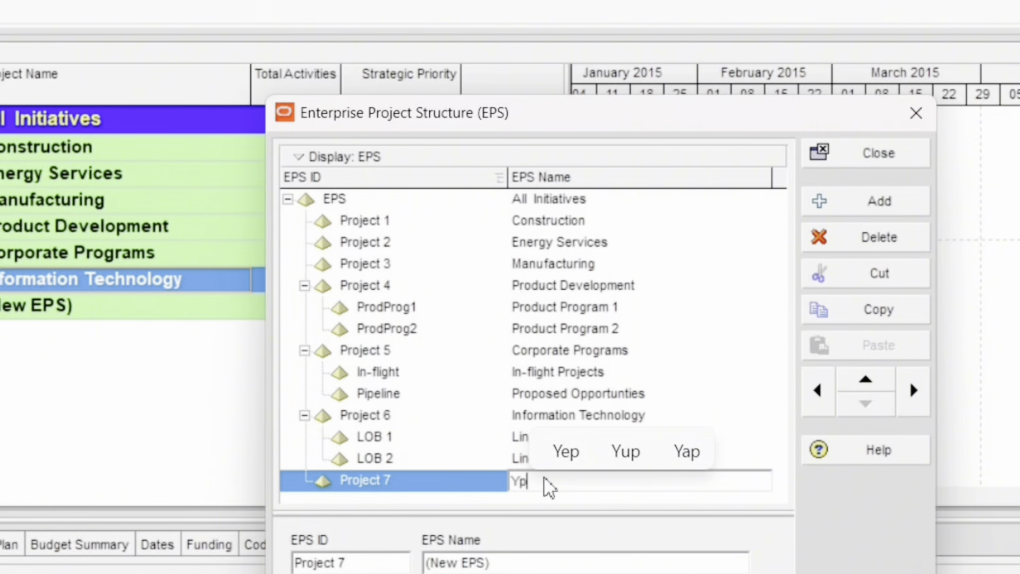
pyautogui.press('BackSpace')
pyautogui.write('oy')
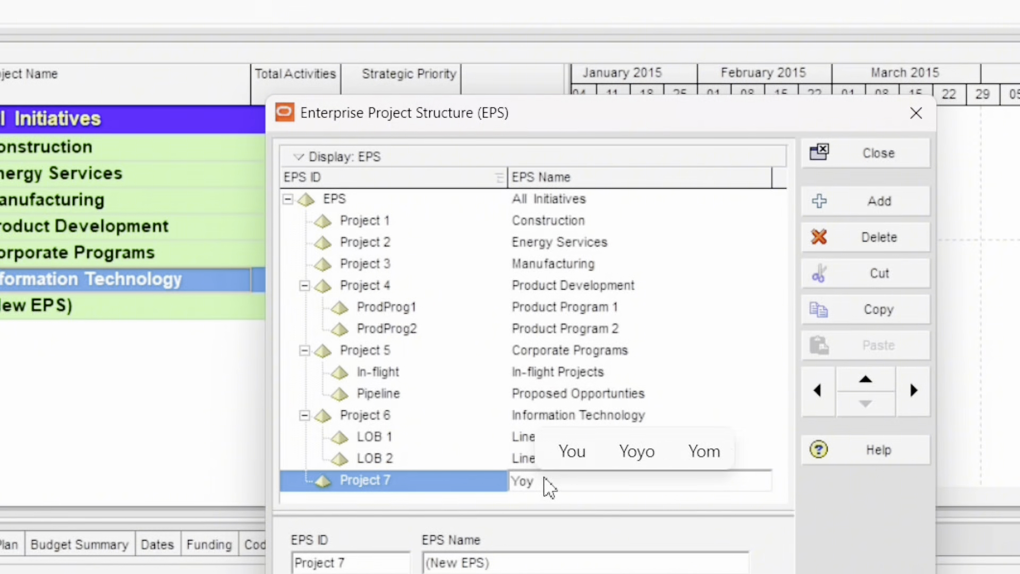
pyautogui.press('BackSpace')
pyautogui.write('ut')
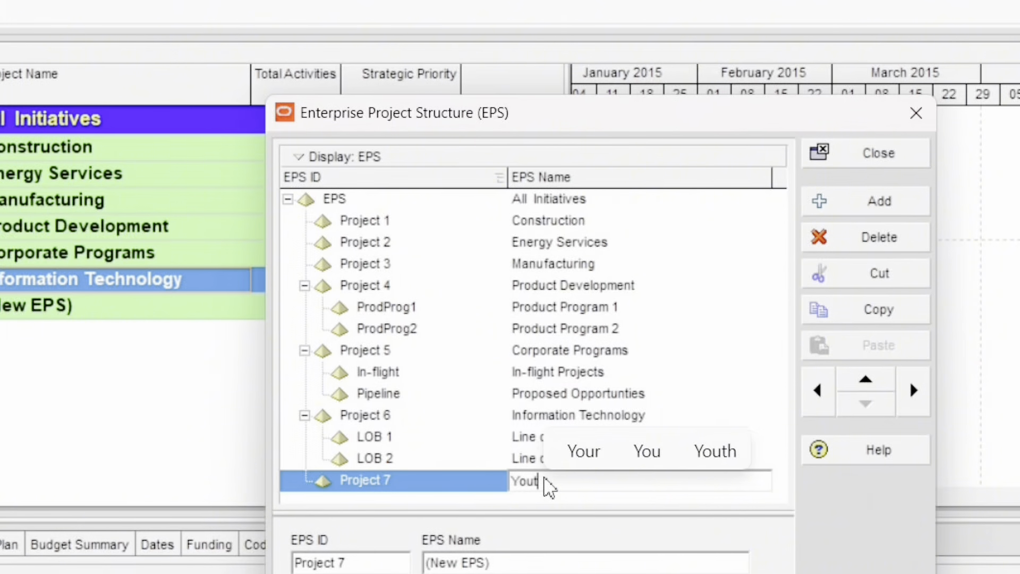
pyautogui.write('ube Tra')
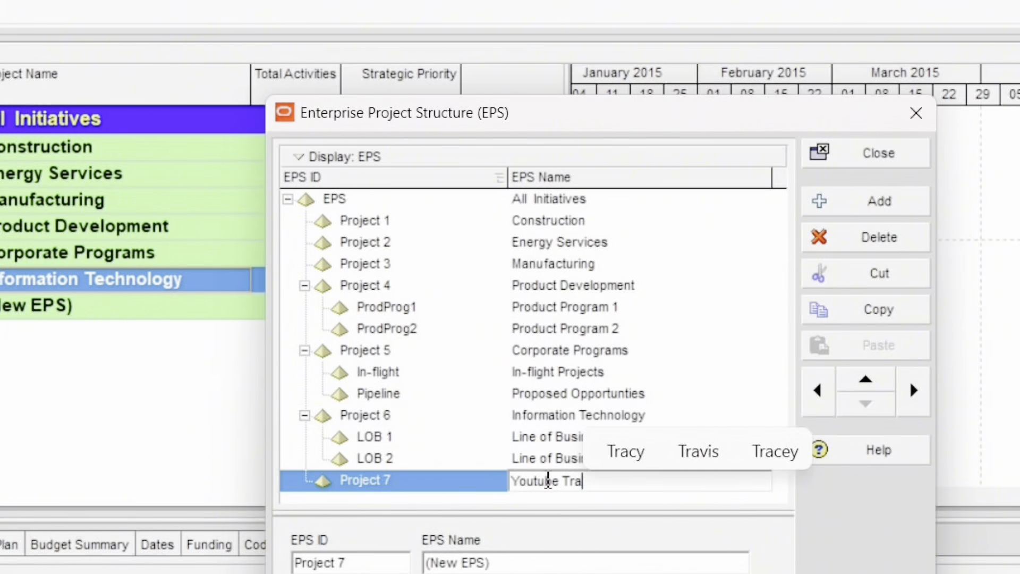
pyautogui.write('ining')
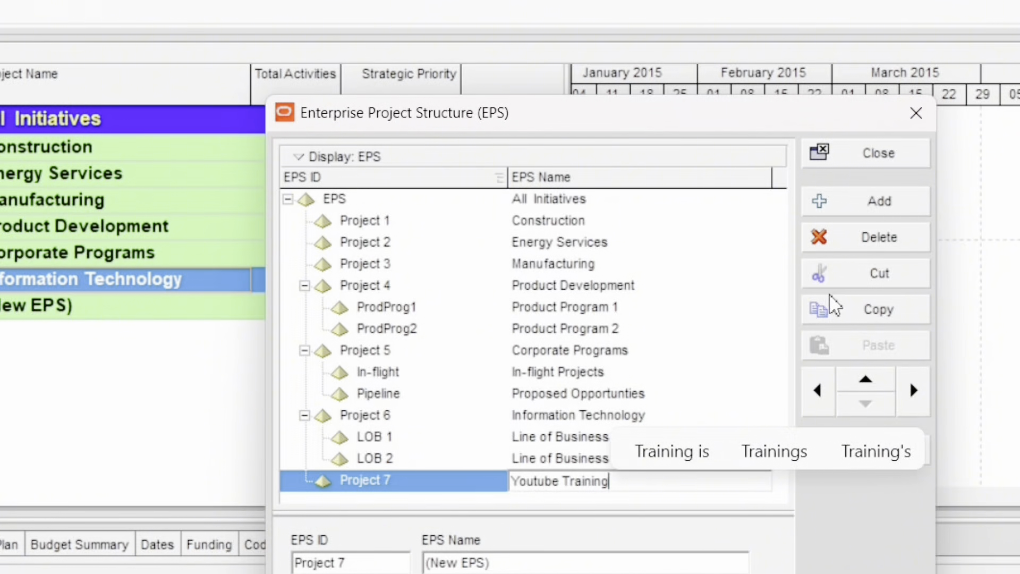
pyautogui.click(558, 461)
pyautogui.click(570, 480)
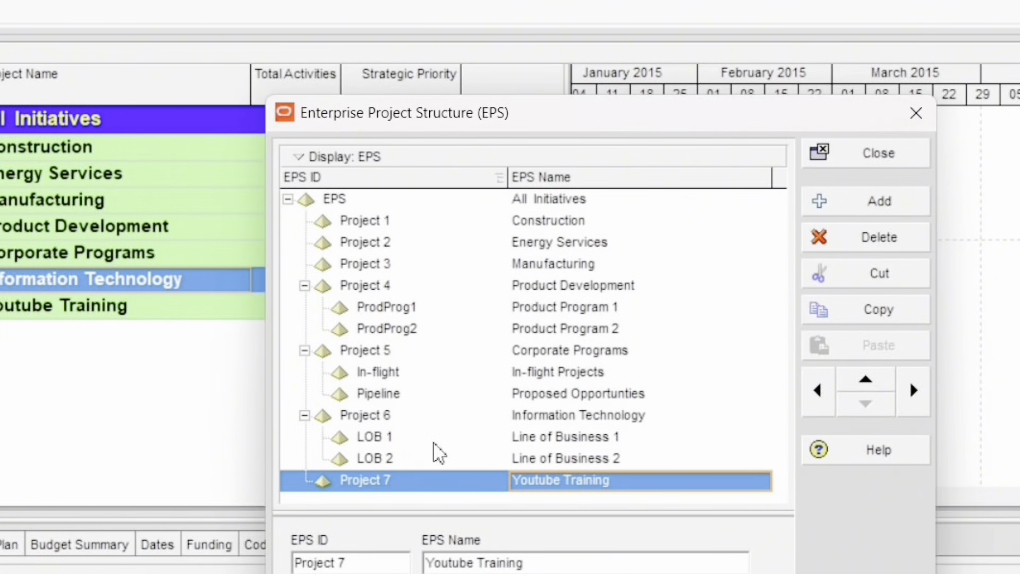
pyautogui.click(866, 155)
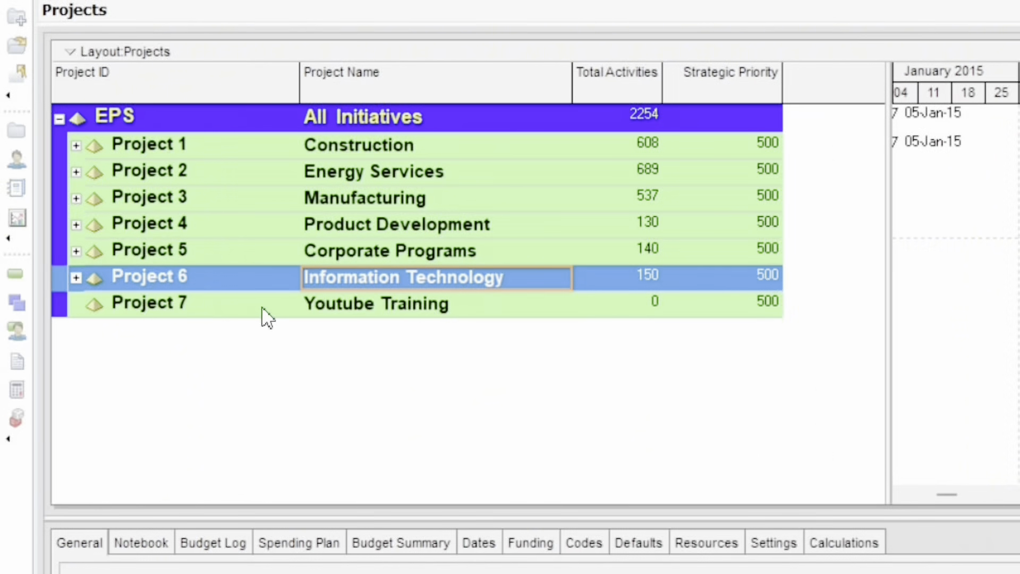
# - Start a new project, assign it to the Project 7 (Youtube Training) EPS level and continue to its project ID and name
pyautogui.click(64, 313)
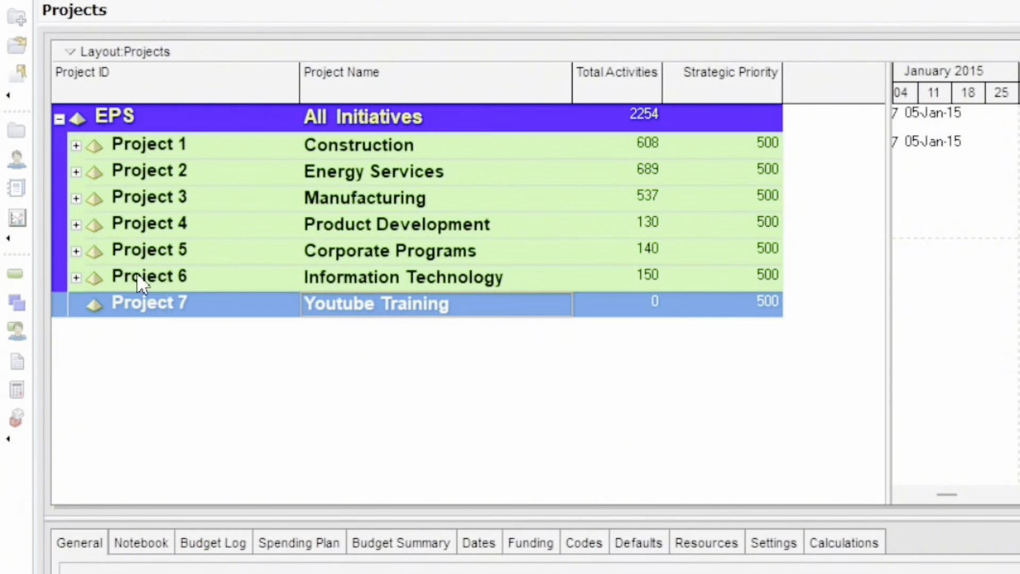
pyautogui.click(181, 302)
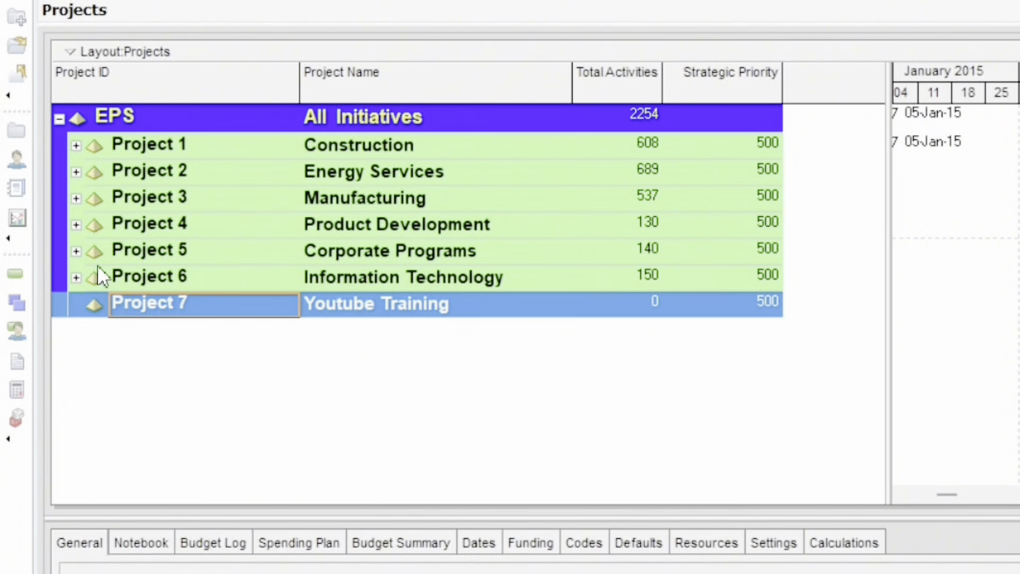
pyautogui.click(18, 23)
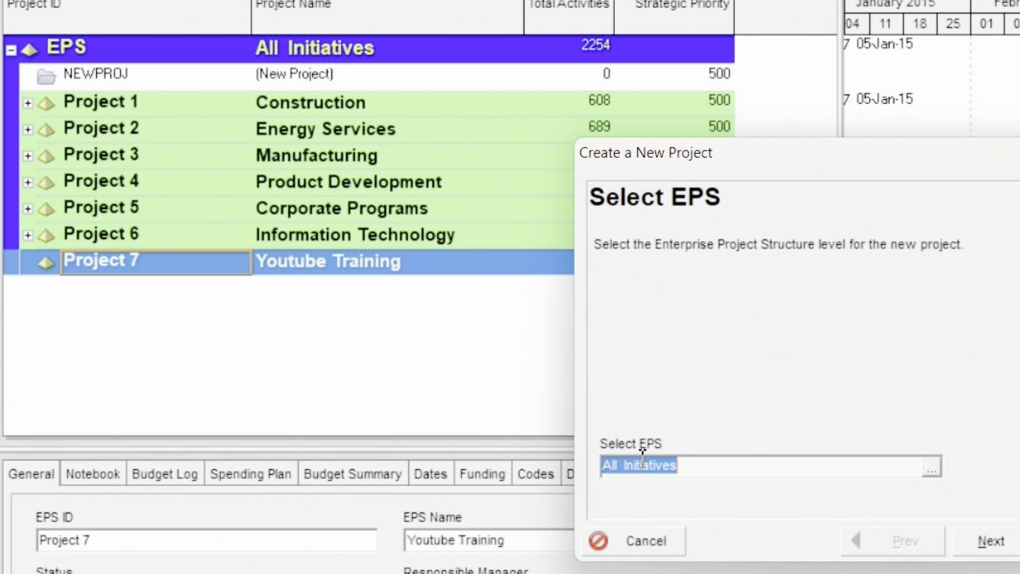
pyautogui.click(930, 470)
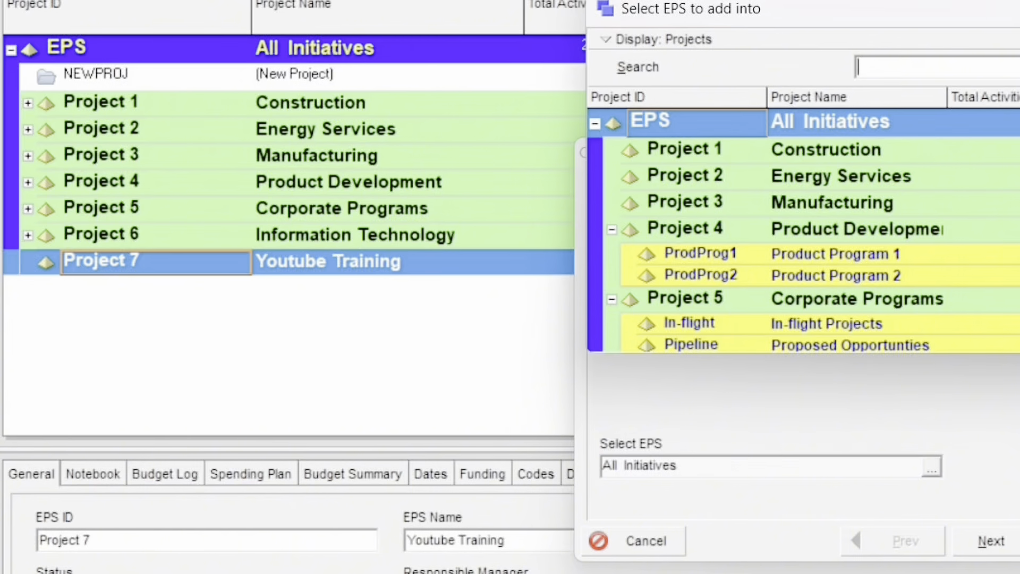
pyautogui.scroll(-3, 802, 228)
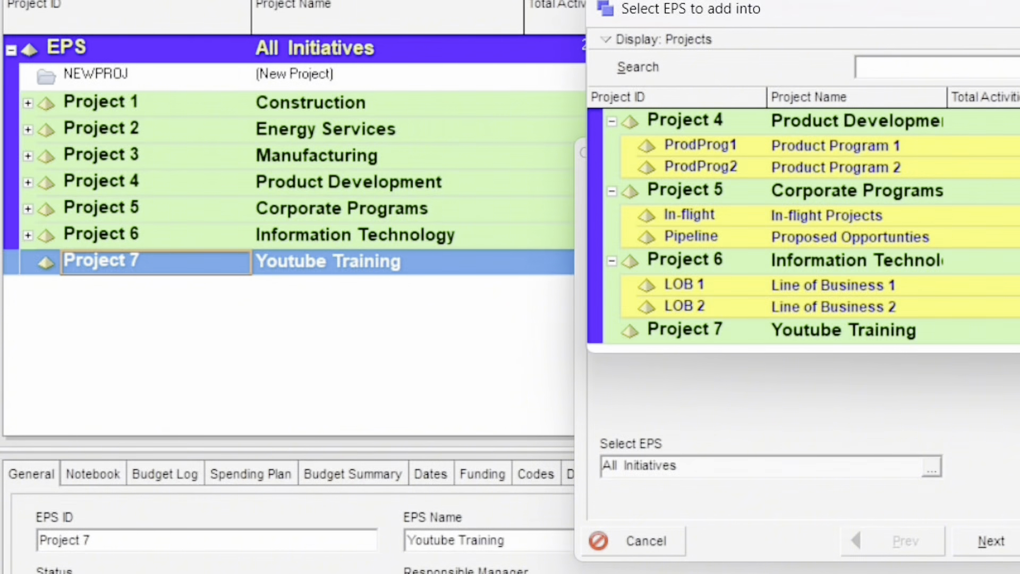
pyautogui.click(768, 330)
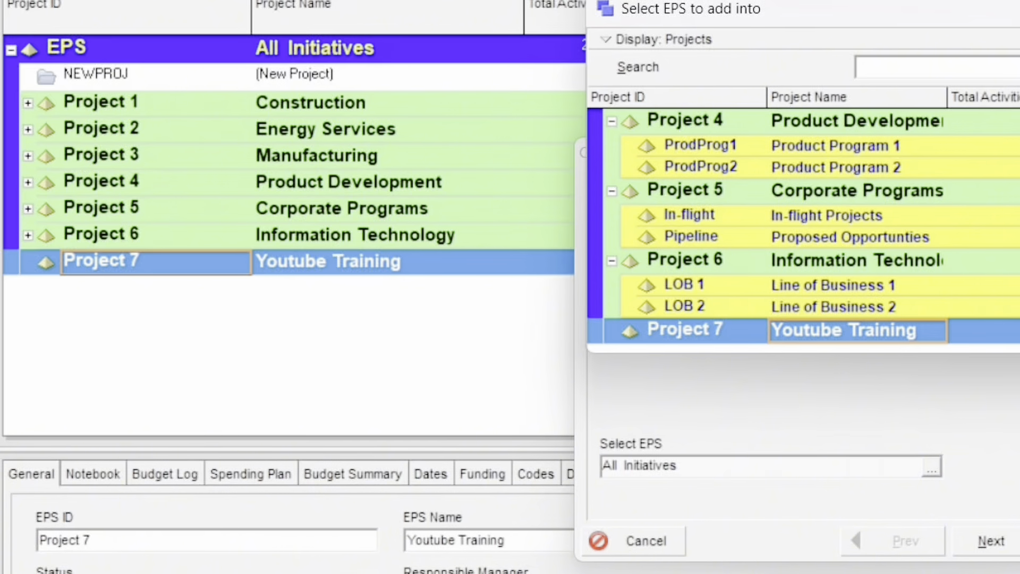
pyautogui.press('Return')
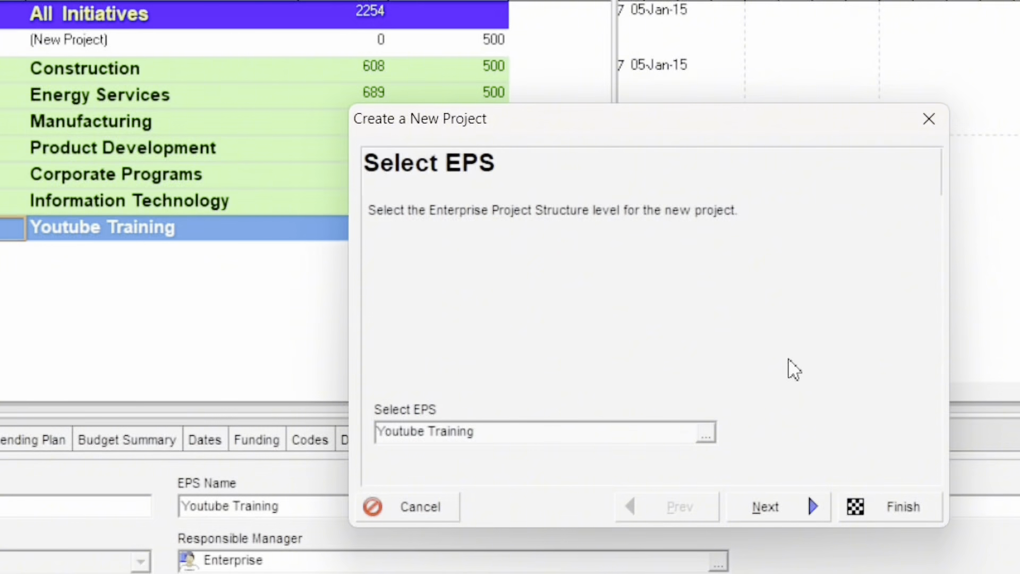
pyautogui.click(793, 511)
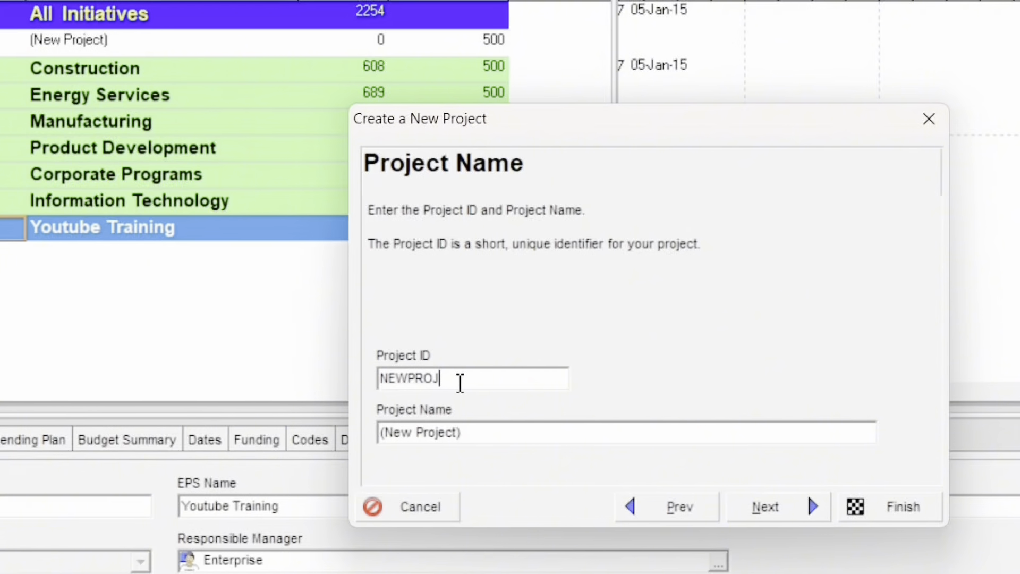
# - Set the new project's ID to YT200 and its name to Buildiong Offices
pyautogui.moveTo(460, 383); pyautogui.dragTo(282, 378)
pyautogui.click(464, 385)
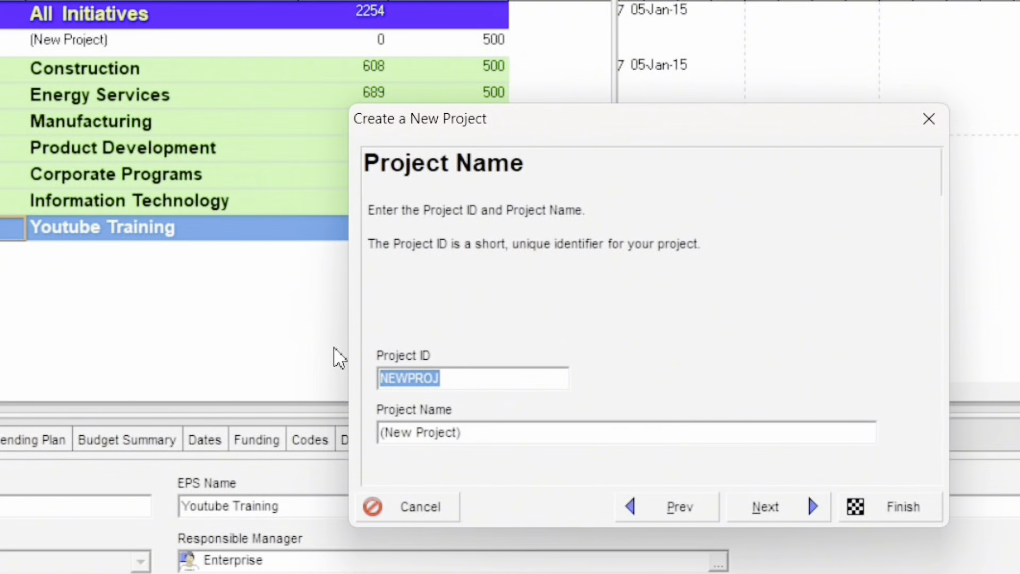
pyautogui.write('YT200')
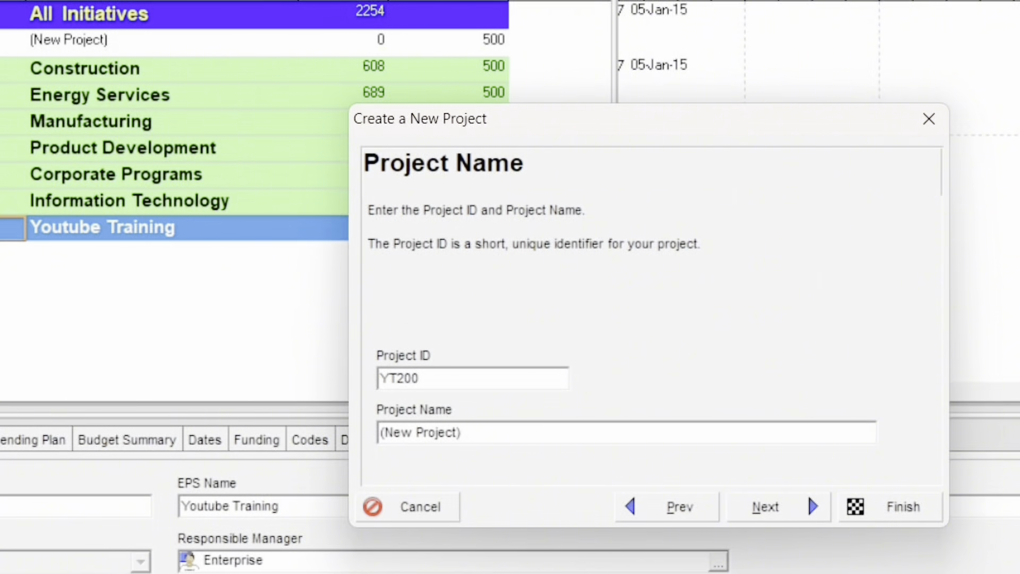
pyautogui.click(480, 432)
pyautogui.moveTo(475, 433); pyautogui.dragTo(393, 430)
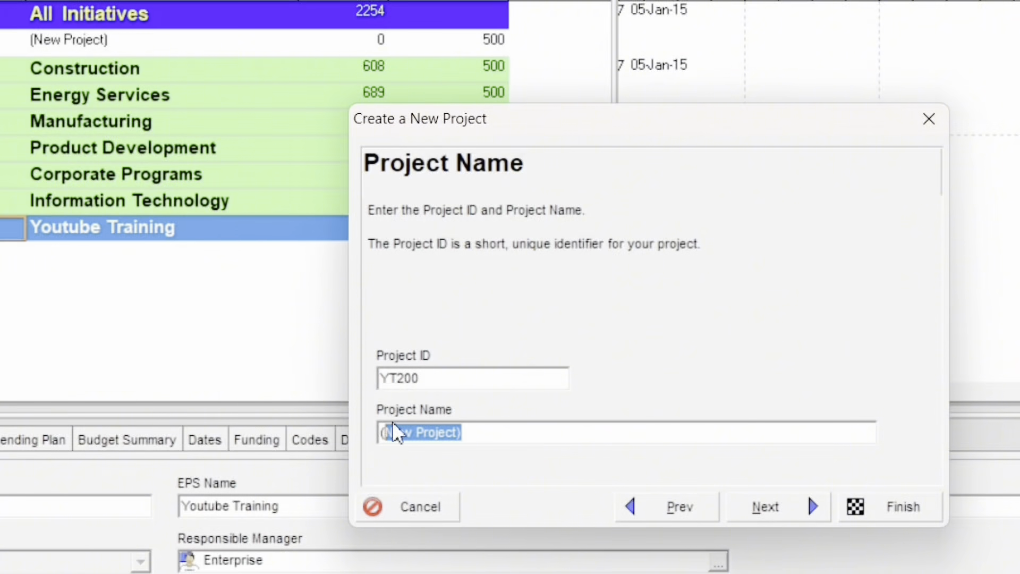
pyautogui.press('BackSpace')
pyautogui.press('BackSpace')
pyautogui.write('Buil')
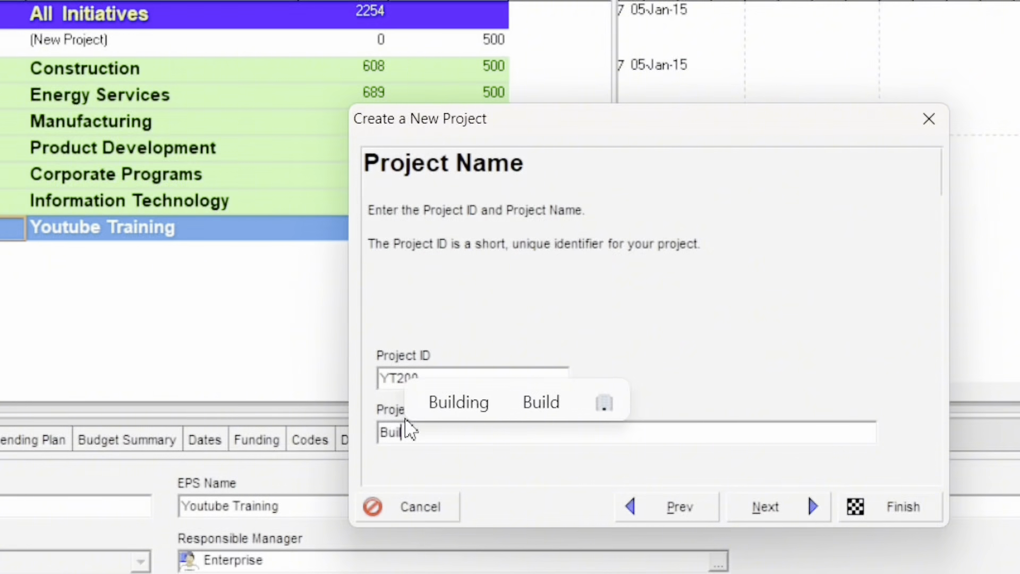
pyautogui.write('diong Off')
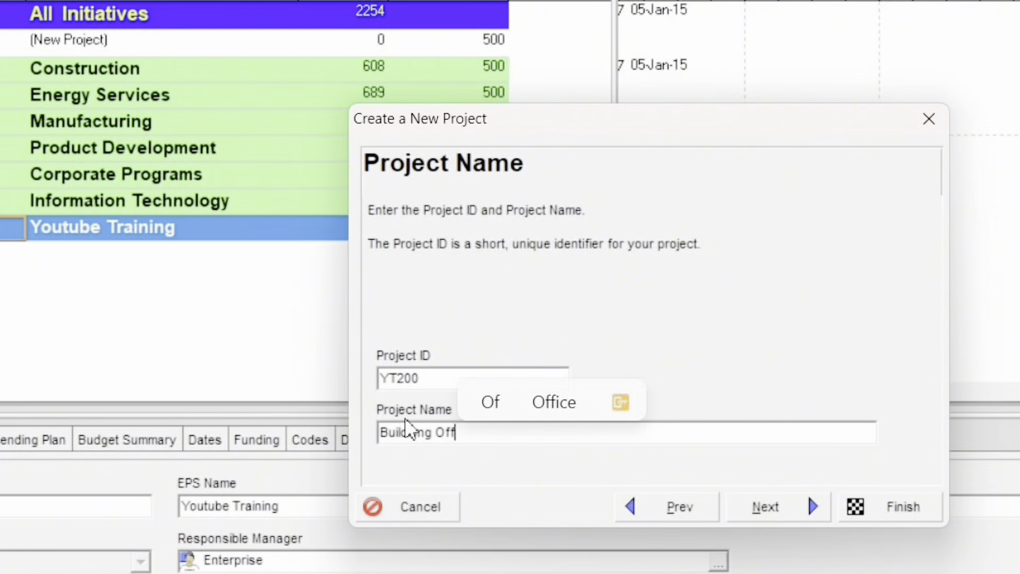
pyautogui.write('ices')
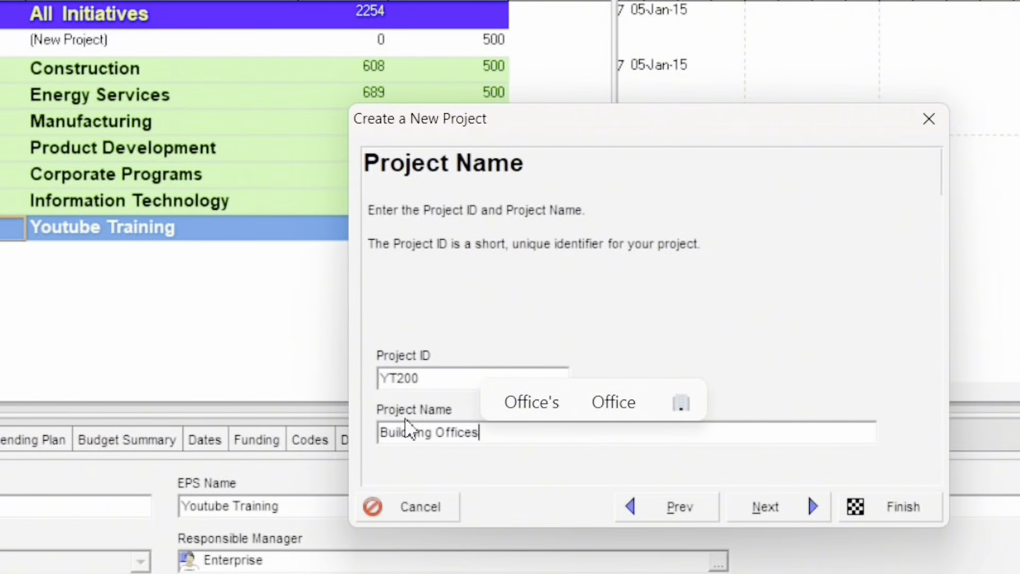
# - Accept the default project dates and choose Enterprise as the responsible manager from the OBS list
pyautogui.click(787, 511)
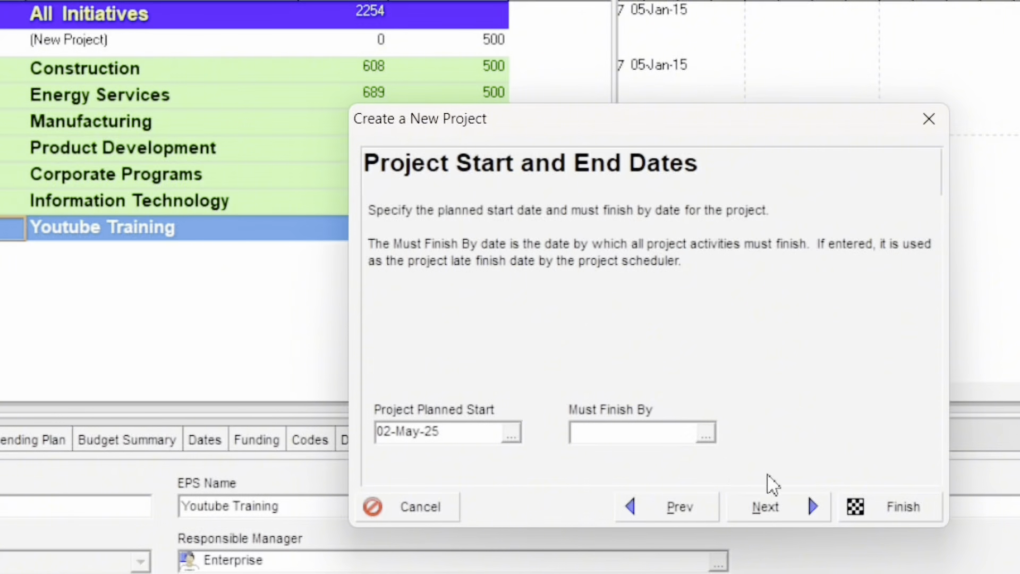
pyautogui.click(776, 518)
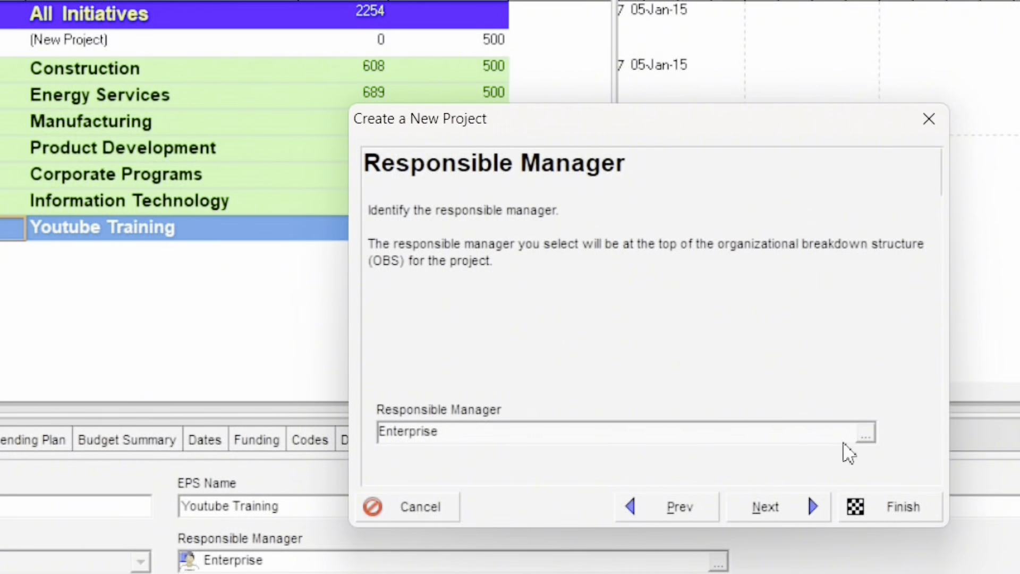
pyautogui.click(866, 434)
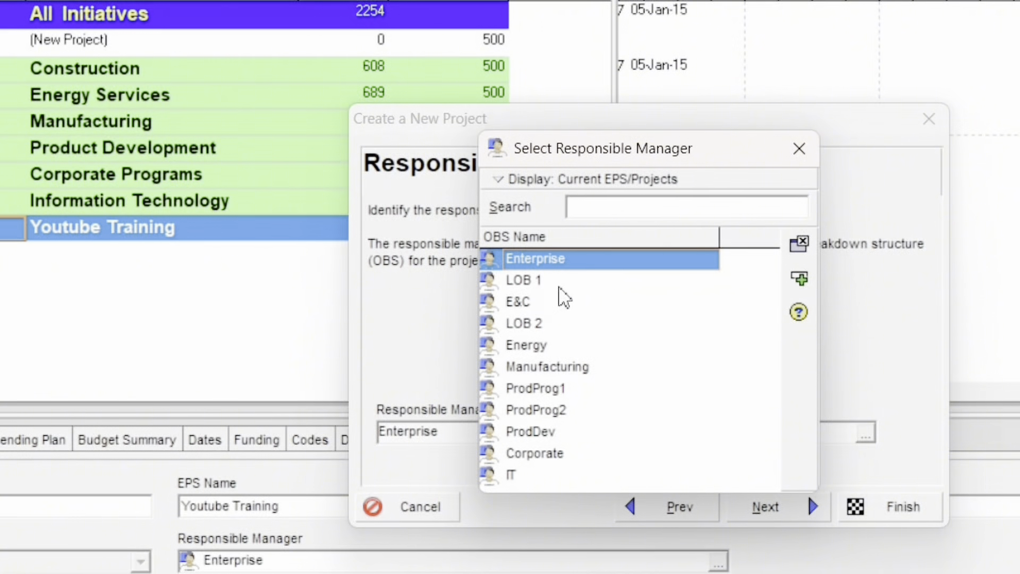
pyautogui.click(561, 191)
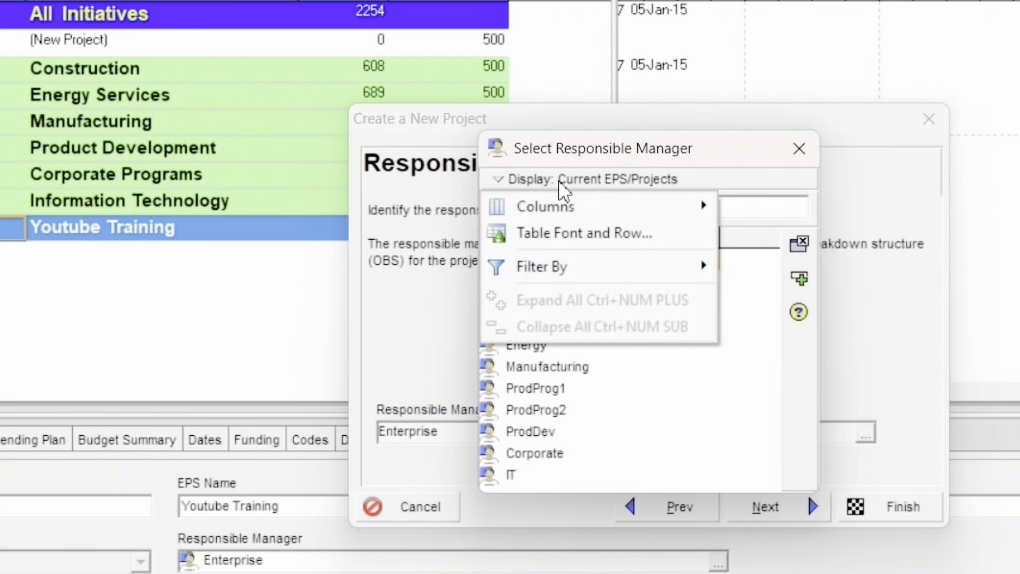
pyautogui.click(532, 388)
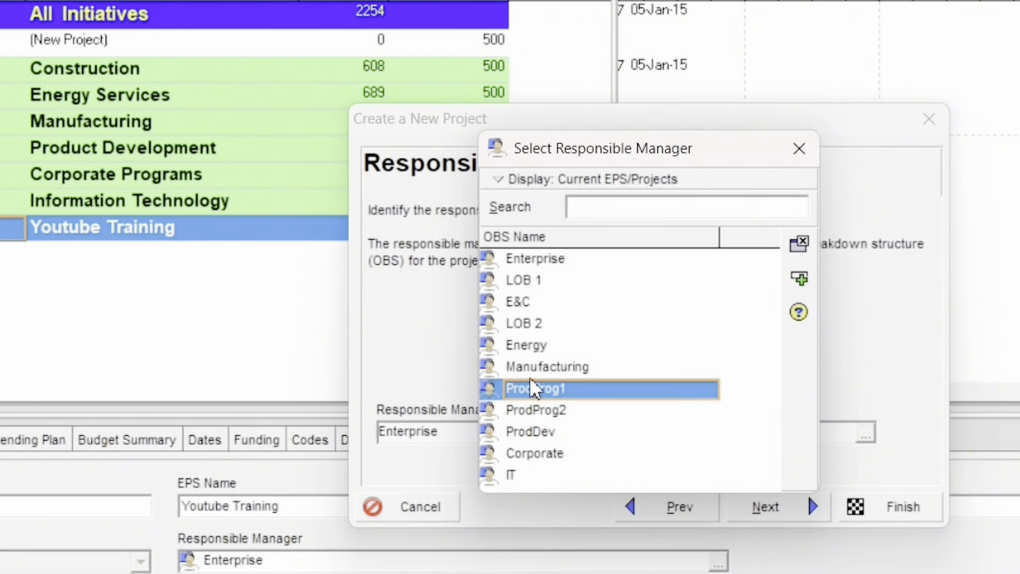
pyautogui.click(542, 328)
pyautogui.click(531, 348)
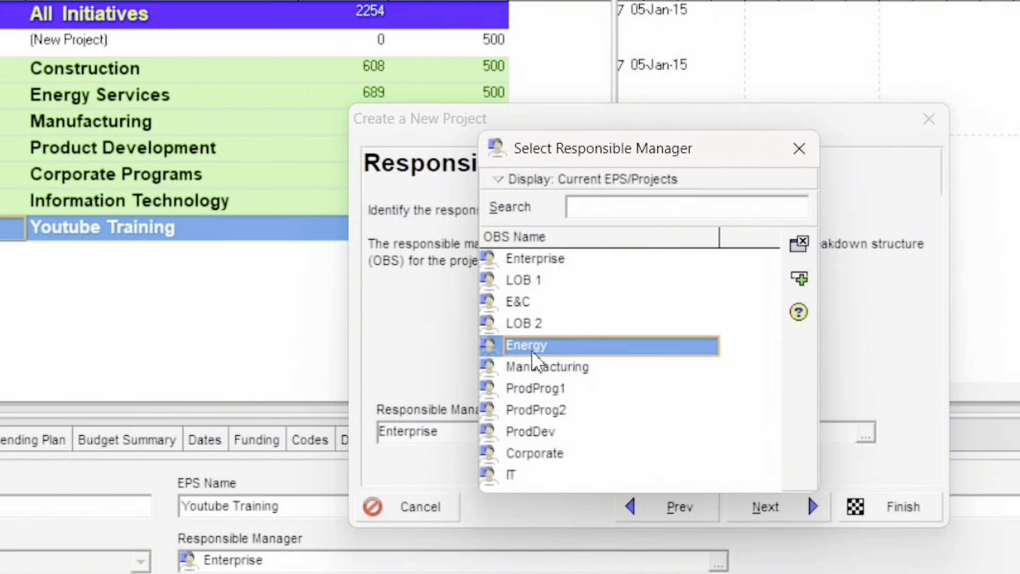
pyautogui.click(555, 368)
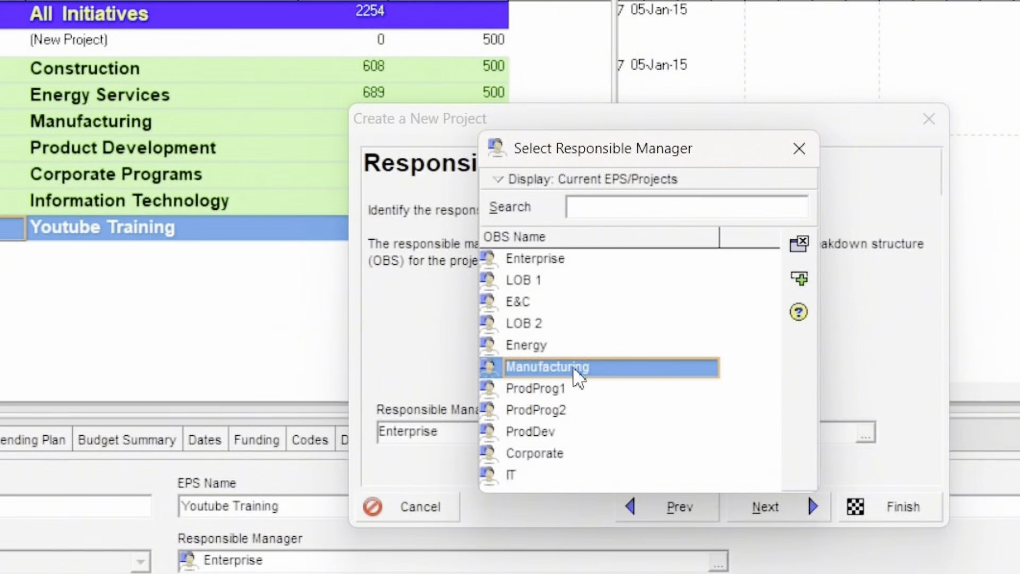
pyautogui.click(535, 261)
pyautogui.click(796, 279)
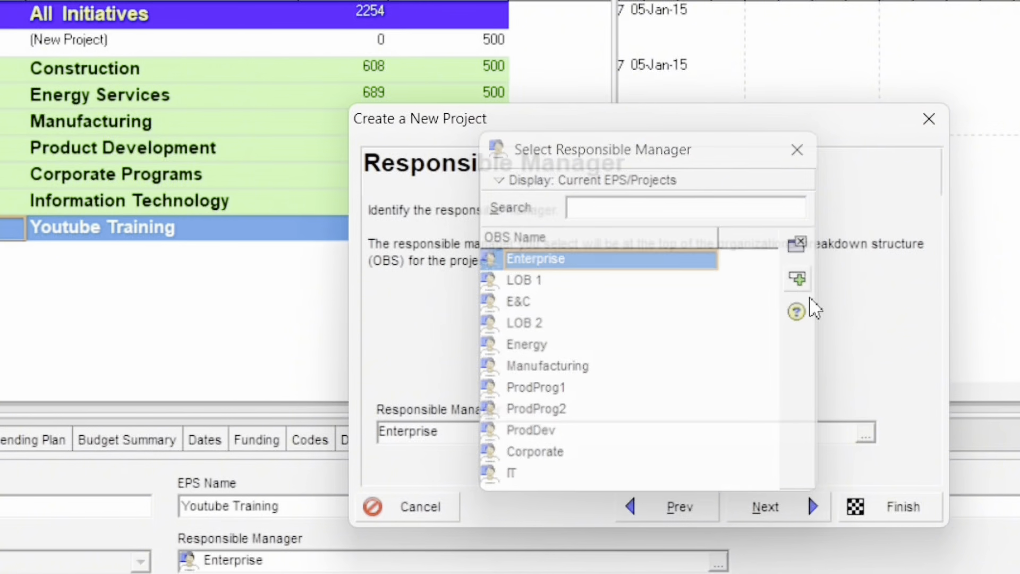
# - Keep Standard Rate as the assignment rate type and finish creating the project
pyautogui.click(806, 508)
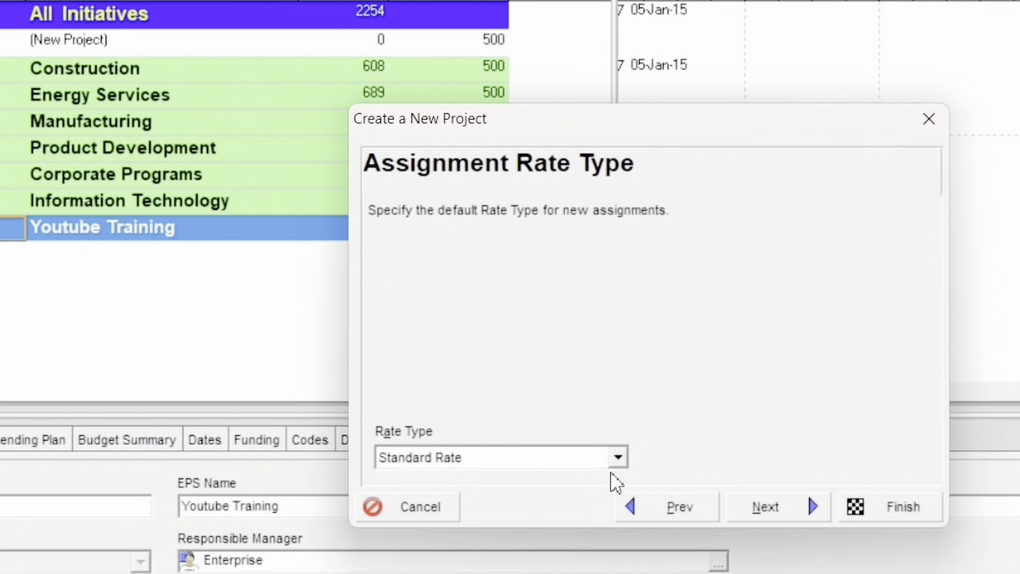
pyautogui.click(618, 458)
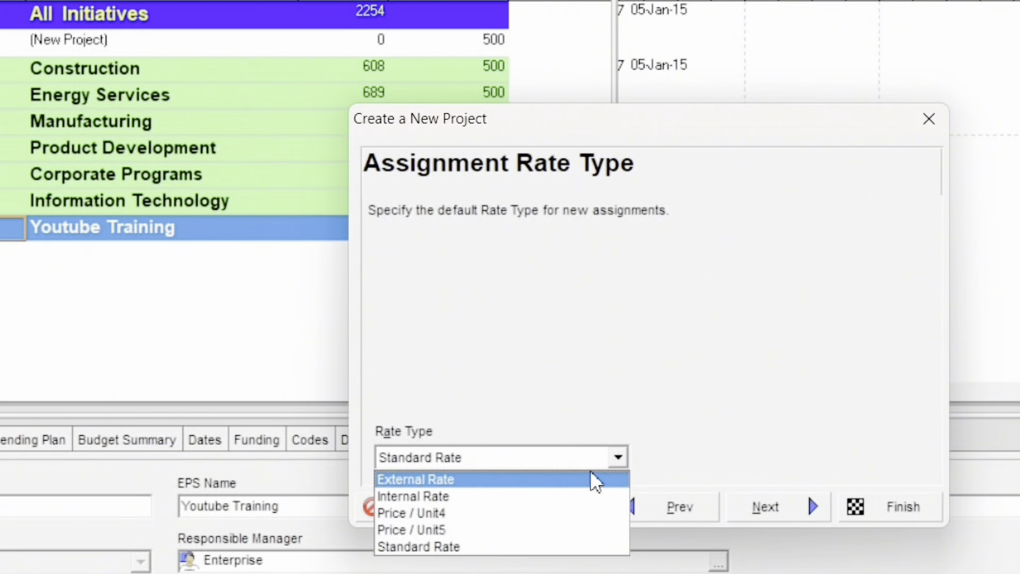
pyautogui.click(617, 457)
pyautogui.click(818, 506)
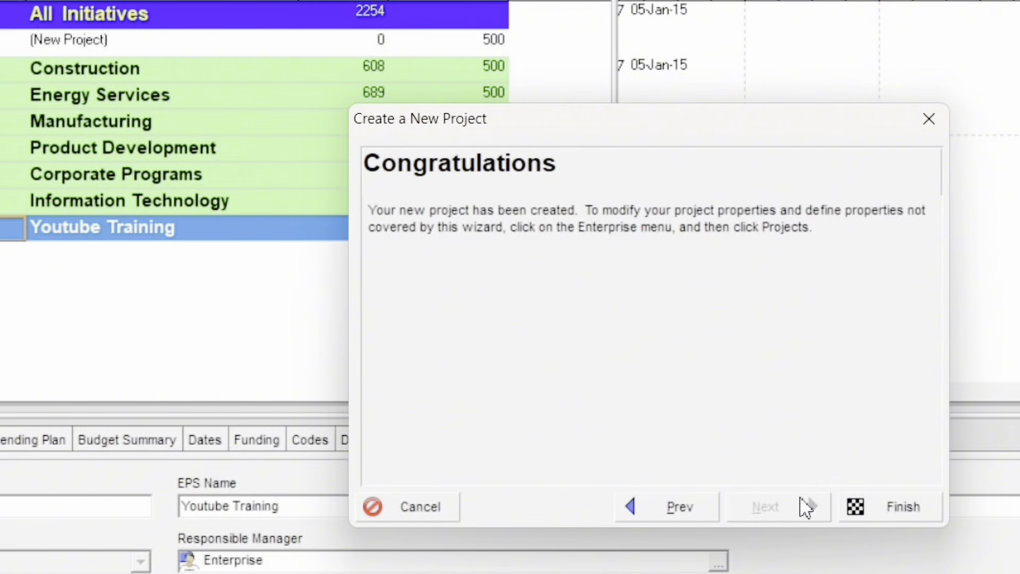
pyautogui.click(903, 494)
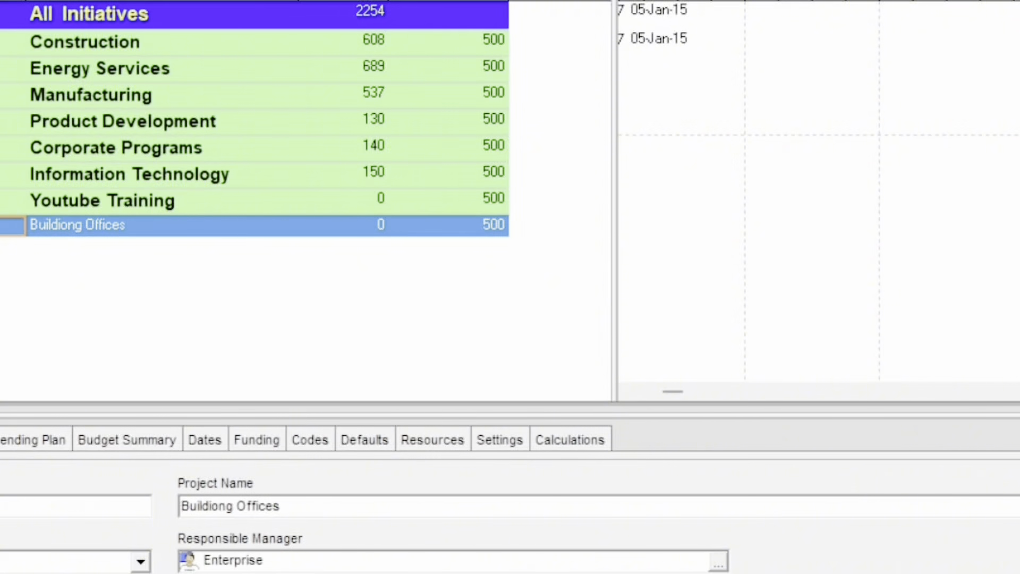
# - Collapse and expand the Youtube Training level to examine the new project beneath it
pyautogui.click(46, 212)
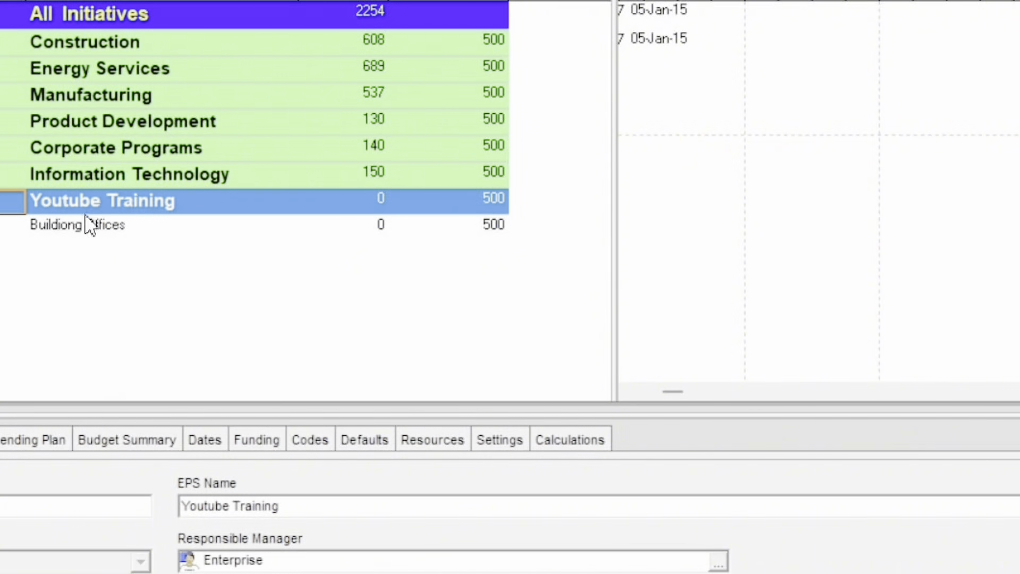
pyautogui.click(1, 202)
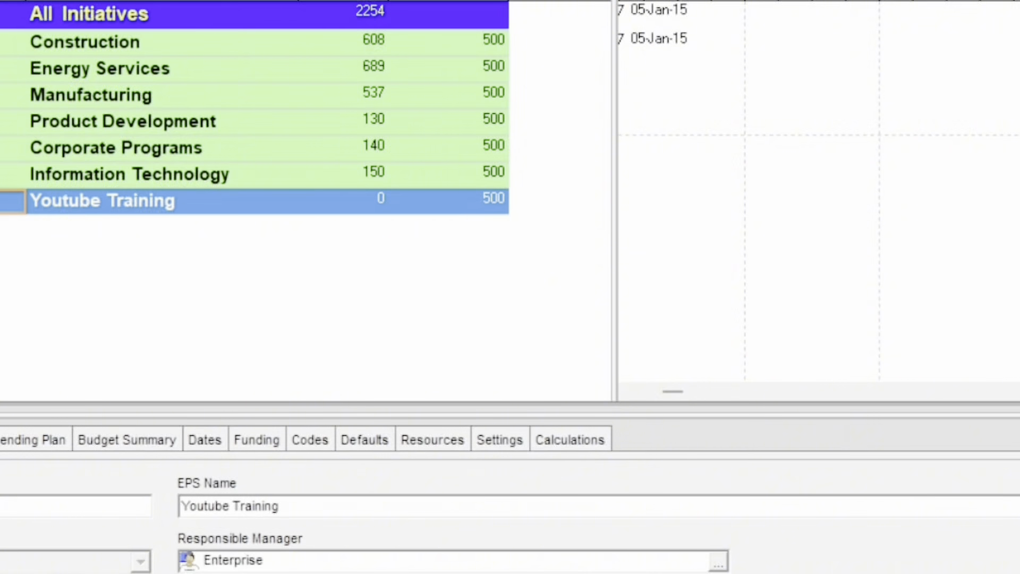
pyautogui.click(1, 201)
pyautogui.click(75, 212)
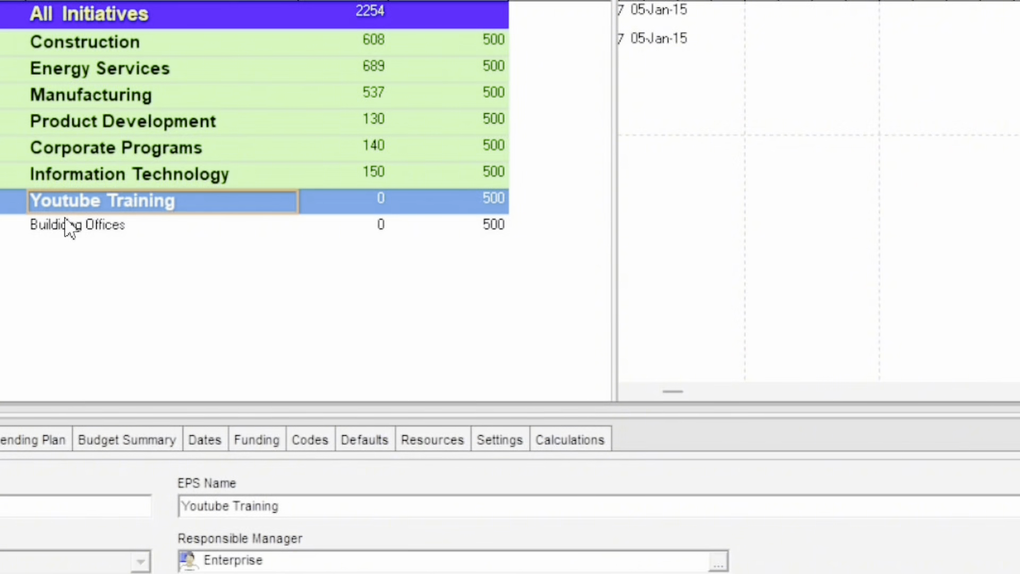
pyautogui.click(61, 226)
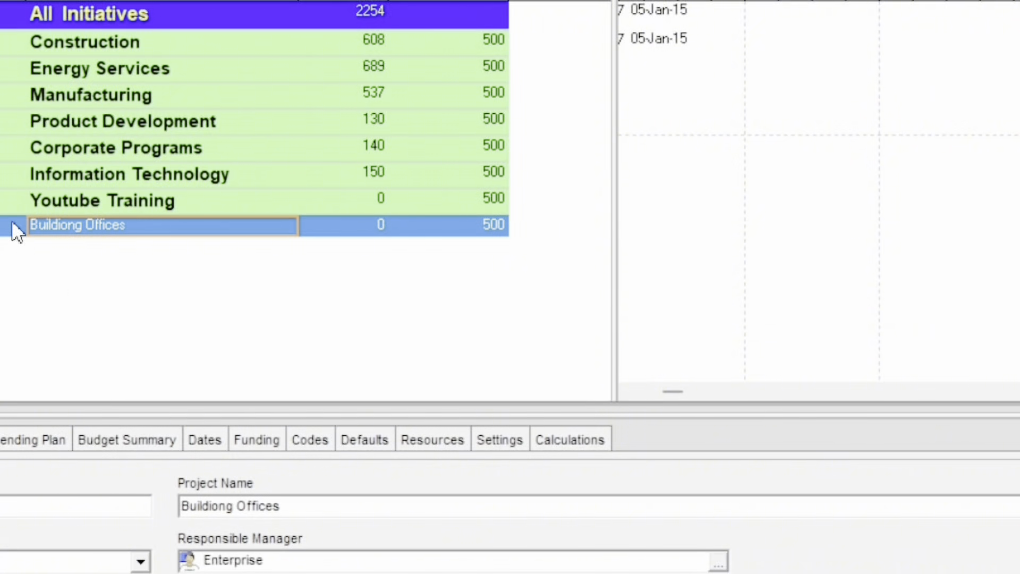
pyautogui.click(53, 200)
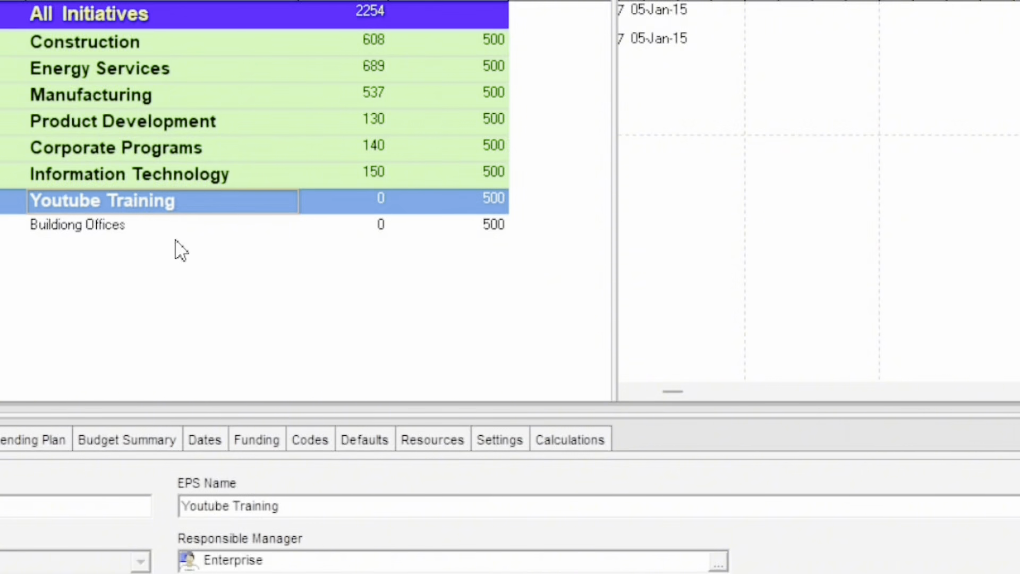
# - Start adding a project directly under Youtube Training to check its preselected EPS level, and cancel it
pyautogui.click(128, 171)
pyautogui.click(136, 201)
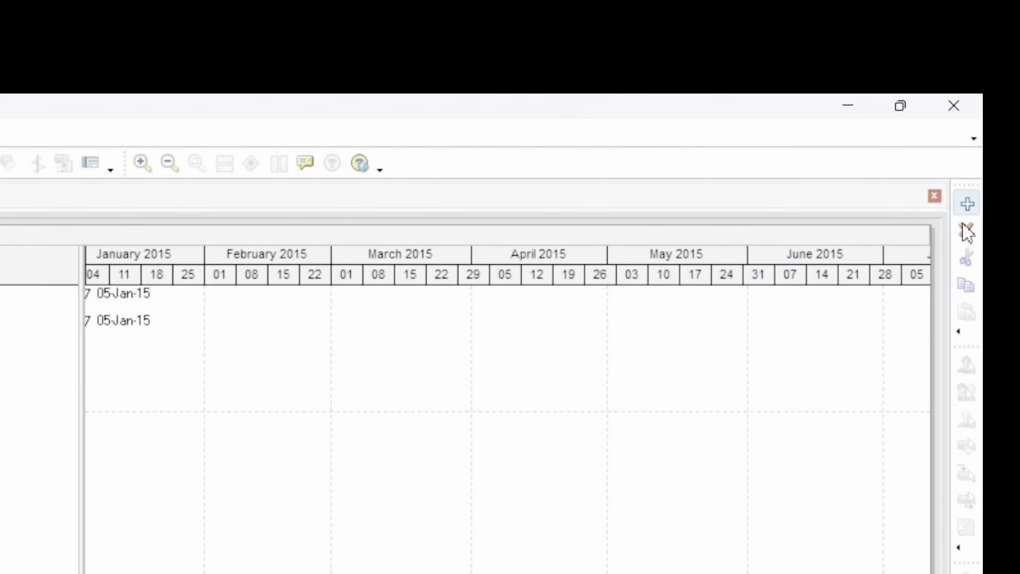
pyautogui.click(967, 204)
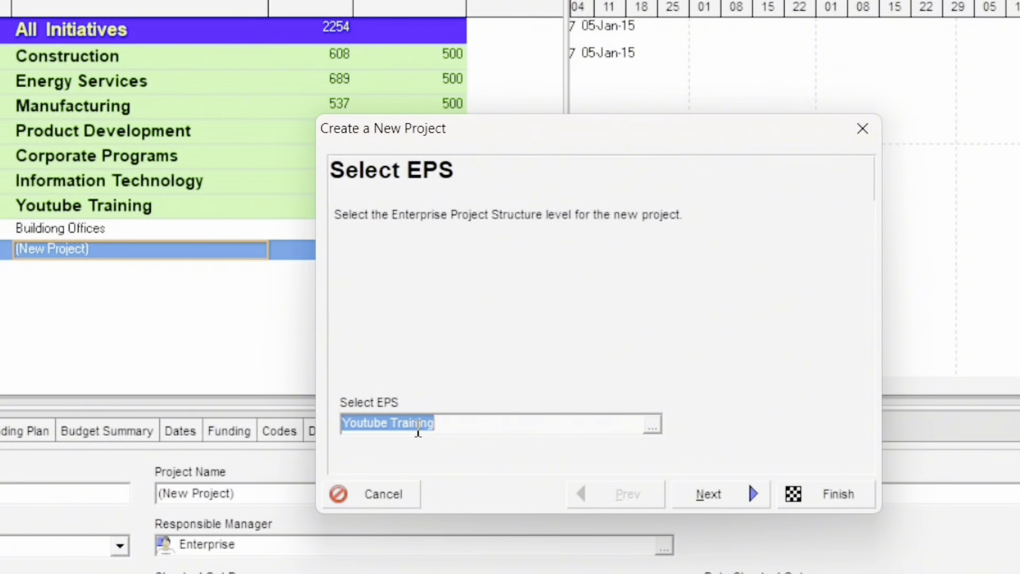
pyautogui.click(862, 129)
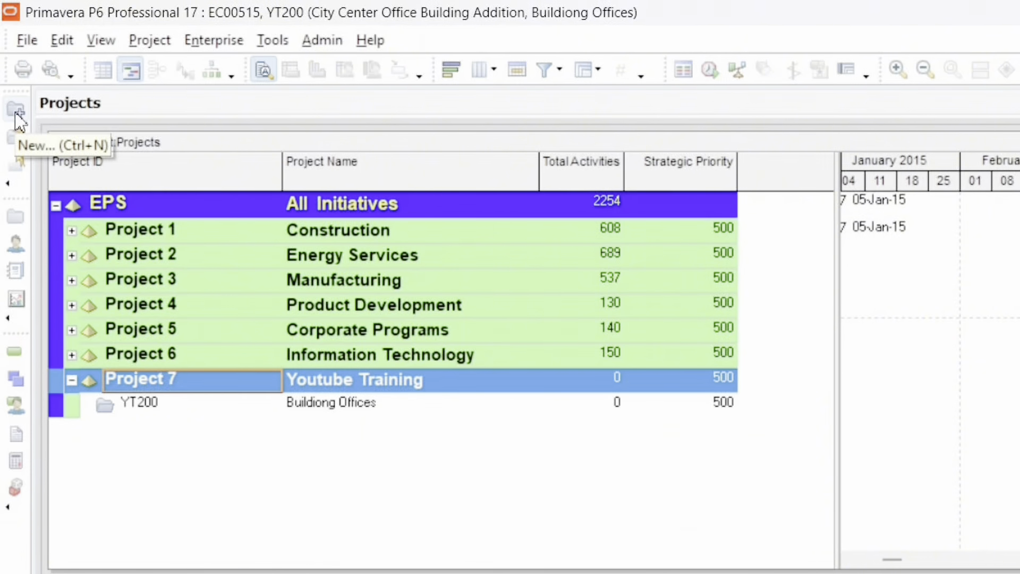
# - Start a general new project to compare its preselected EPS level and the available EPS choices, and cancel it
pyautogui.click(16, 112)
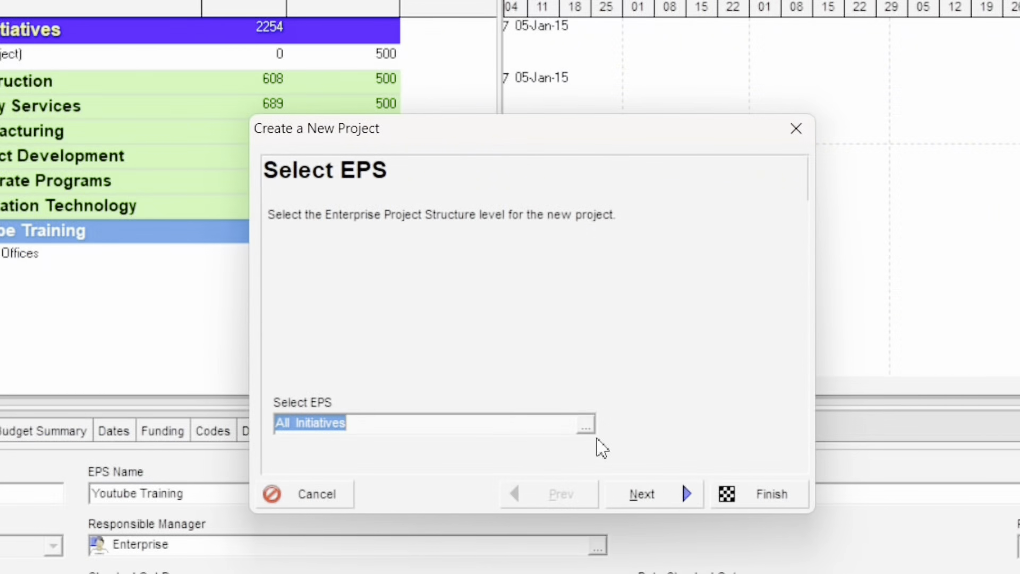
pyautogui.click(586, 425)
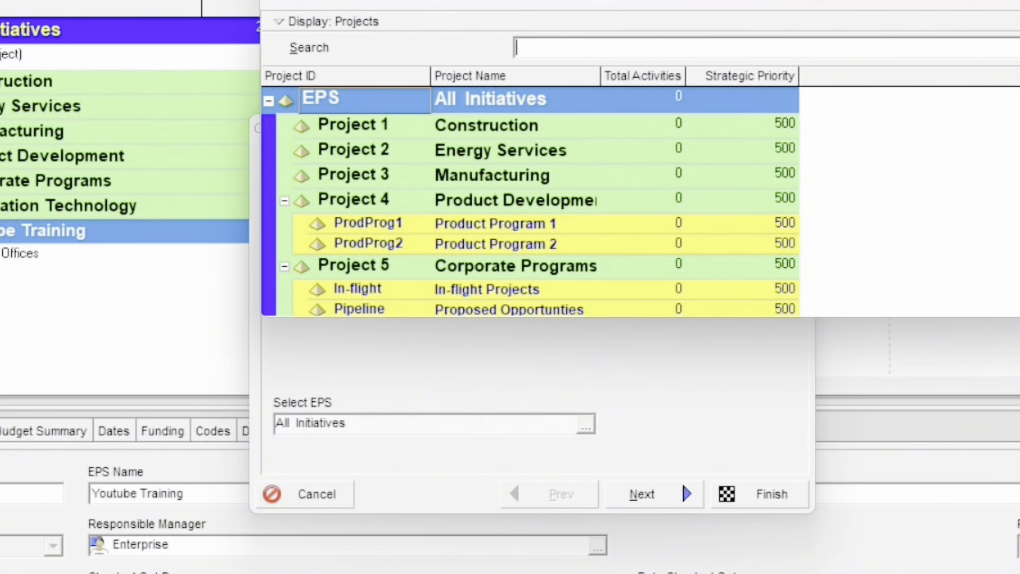
pyautogui.press('Escape')
pyautogui.click(790, 131)
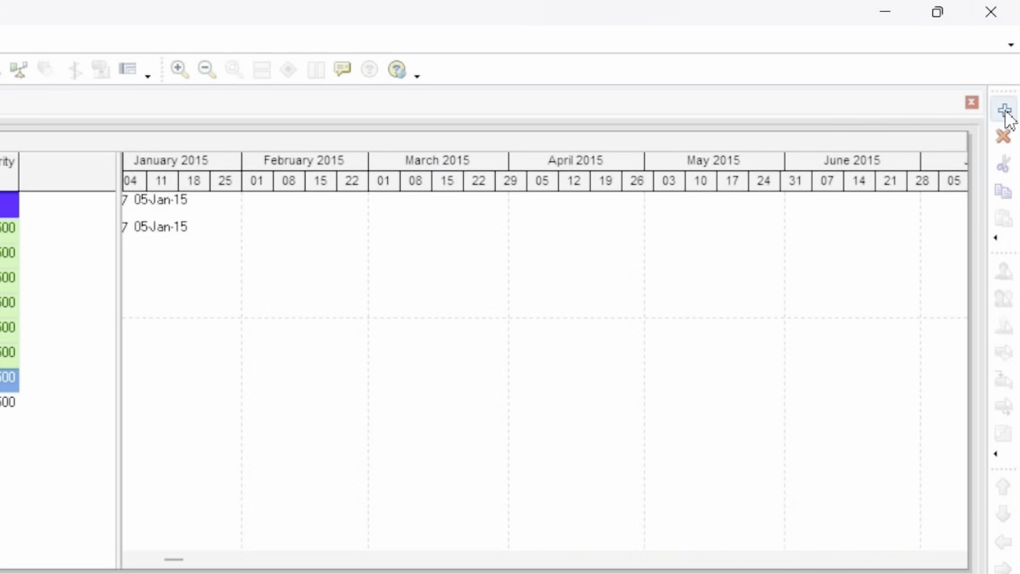
# - Add another project under Youtube Training, keep that EPS level and continue to its project ID and name
pyautogui.click(1004, 114)
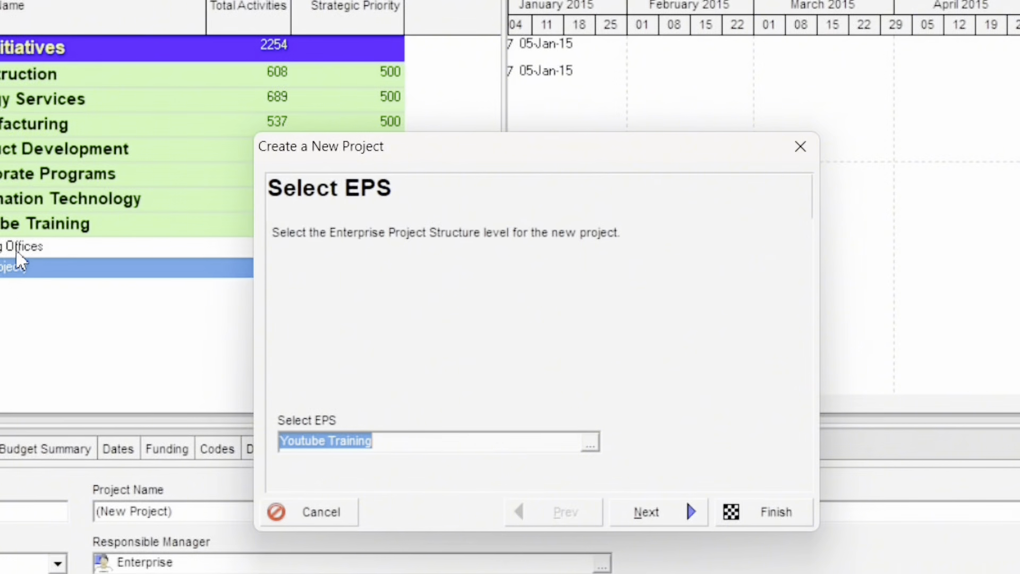
pyautogui.click(590, 446)
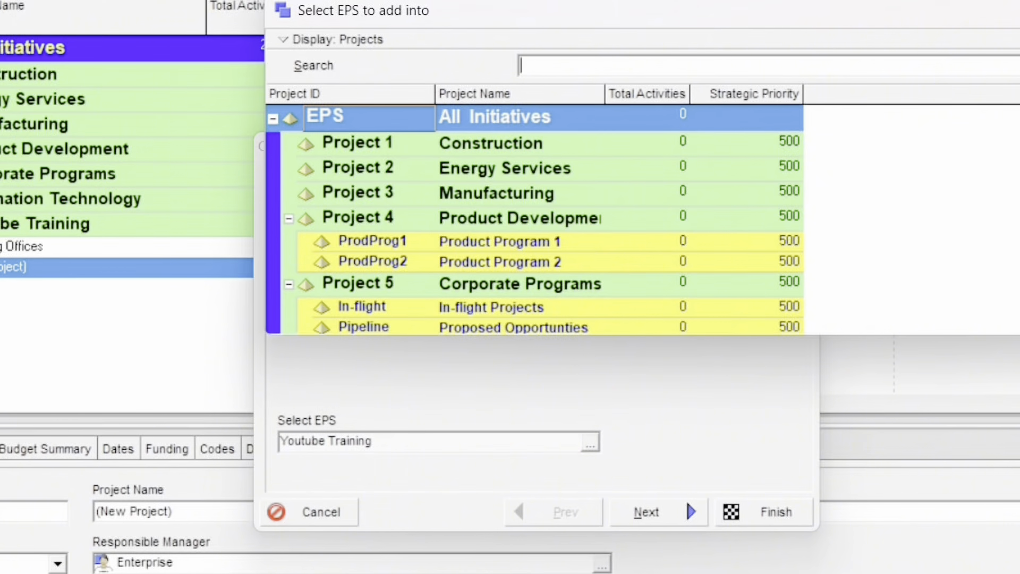
pyautogui.press('Escape')
pyautogui.click(644, 514)
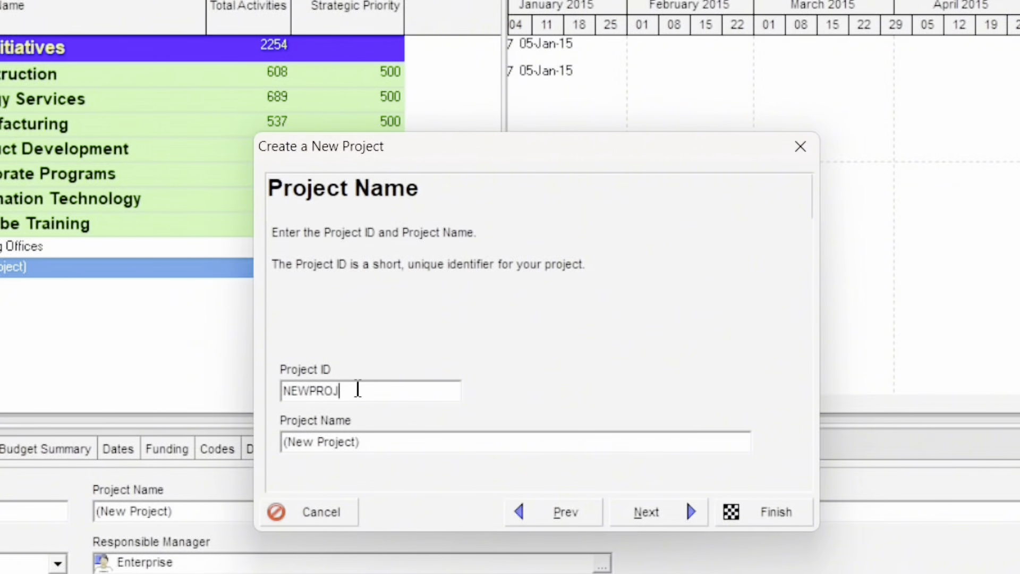
# - Set the second project's ID to YT300 and its name to Building Houses
pyautogui.moveTo(344, 391); pyautogui.dragTo(284, 385)
pyautogui.write('YT300')
pyautogui.moveTo(371, 445); pyautogui.dragTo(250, 433)
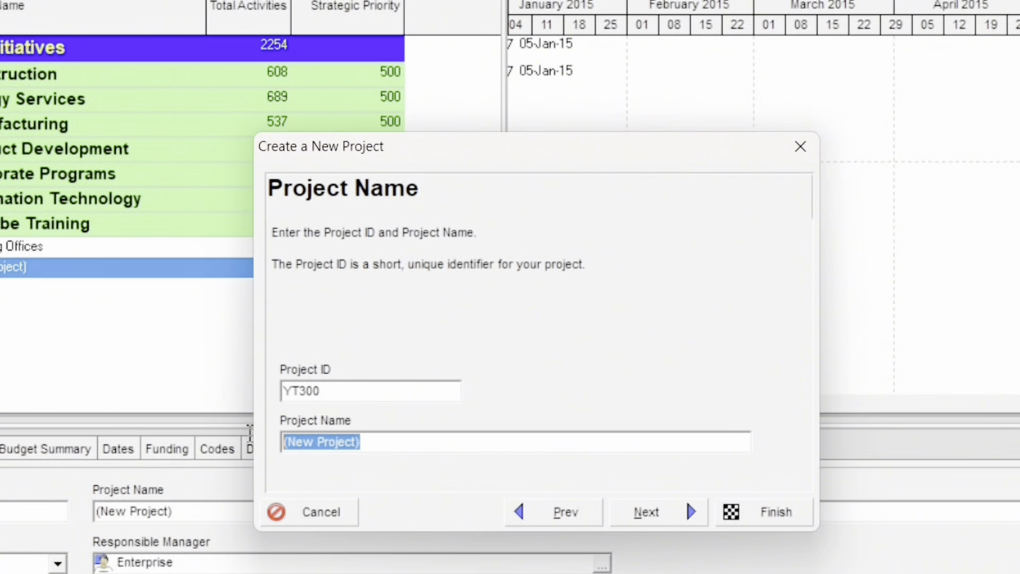
pyautogui.write('Building')
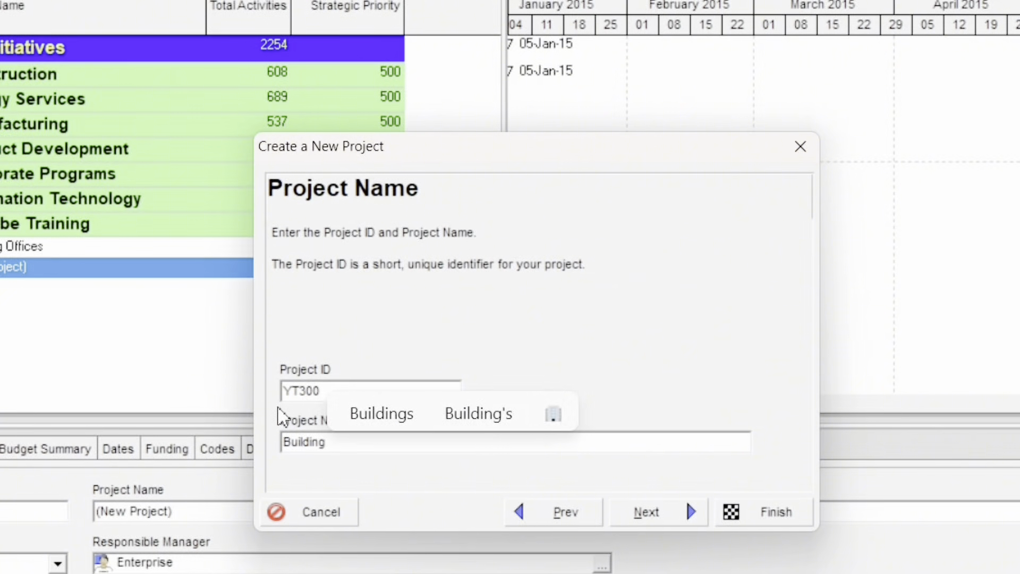
pyautogui.write(' Houses')
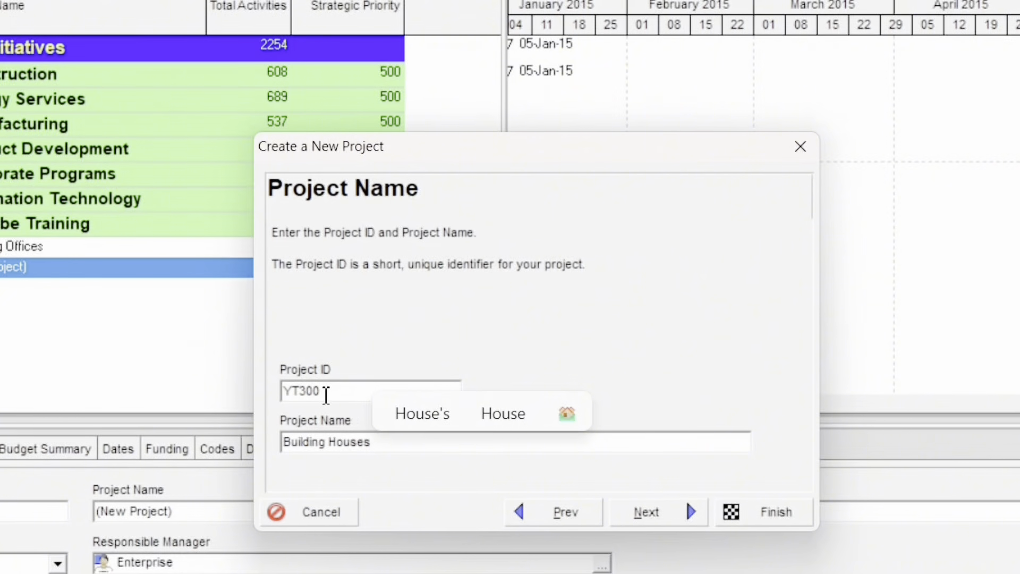
# - Continue to the project dates, keep the 02-May-25 planned start and set the Must Finish By date to 02-Dec-26
pyautogui.click(657, 514)
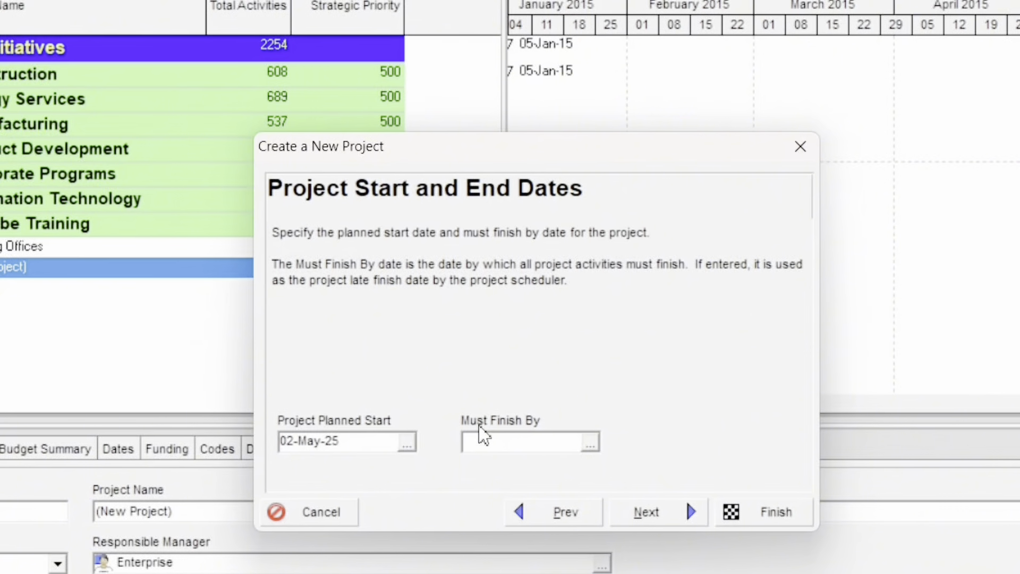
pyautogui.click(589, 445)
pyautogui.click(622, 80)
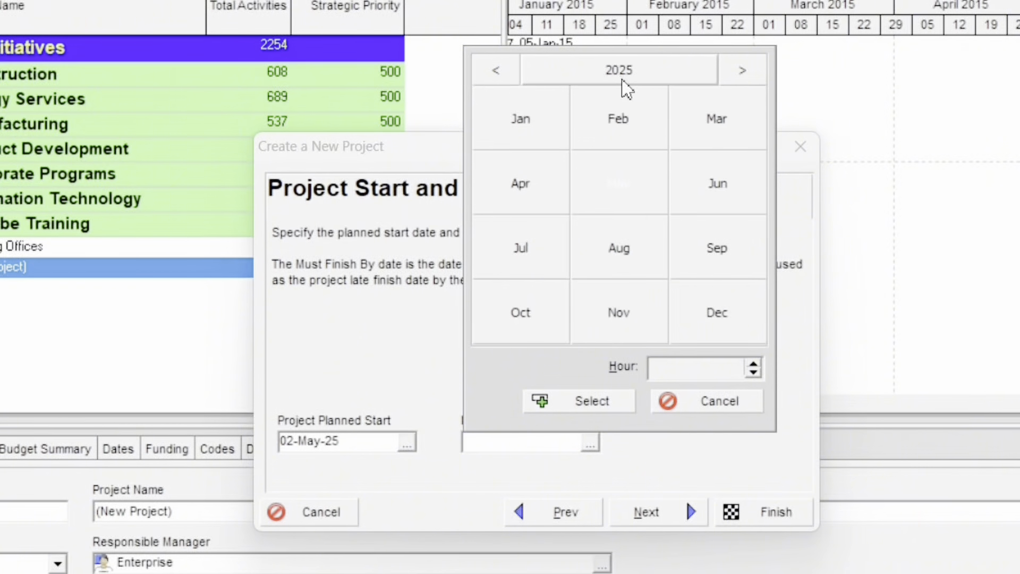
pyautogui.click(742, 80)
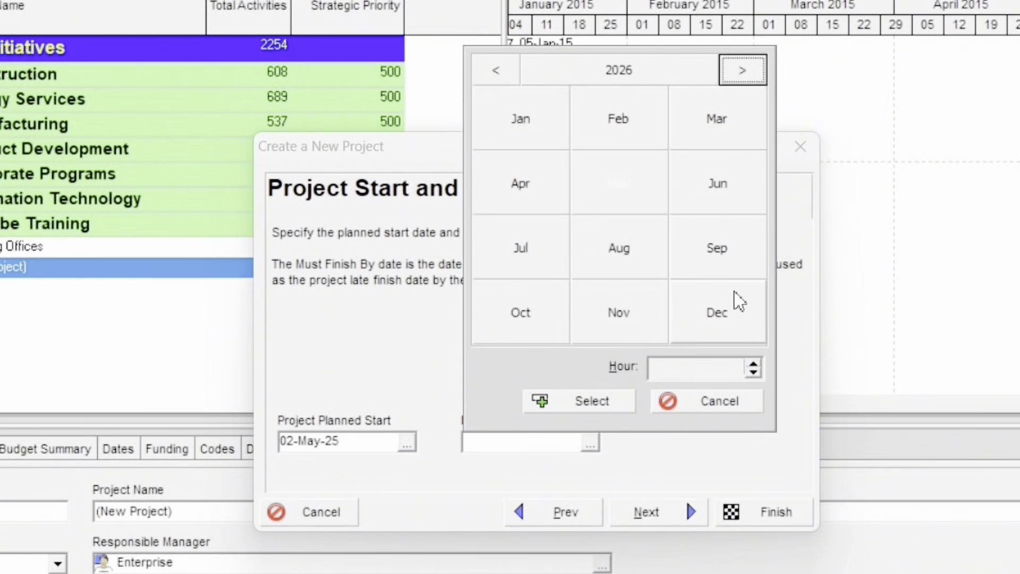
pyautogui.click(726, 325)
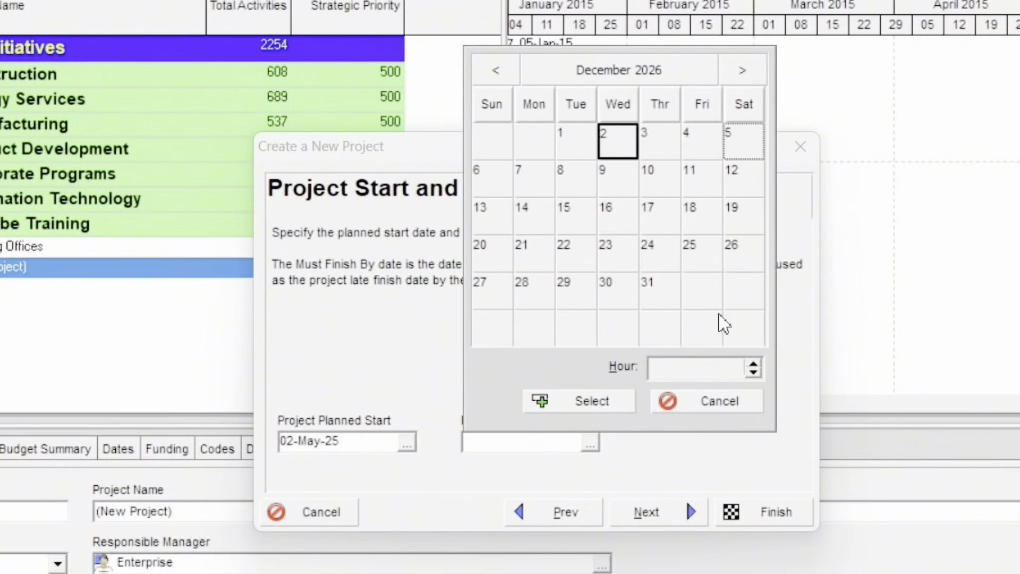
pyautogui.click(603, 401)
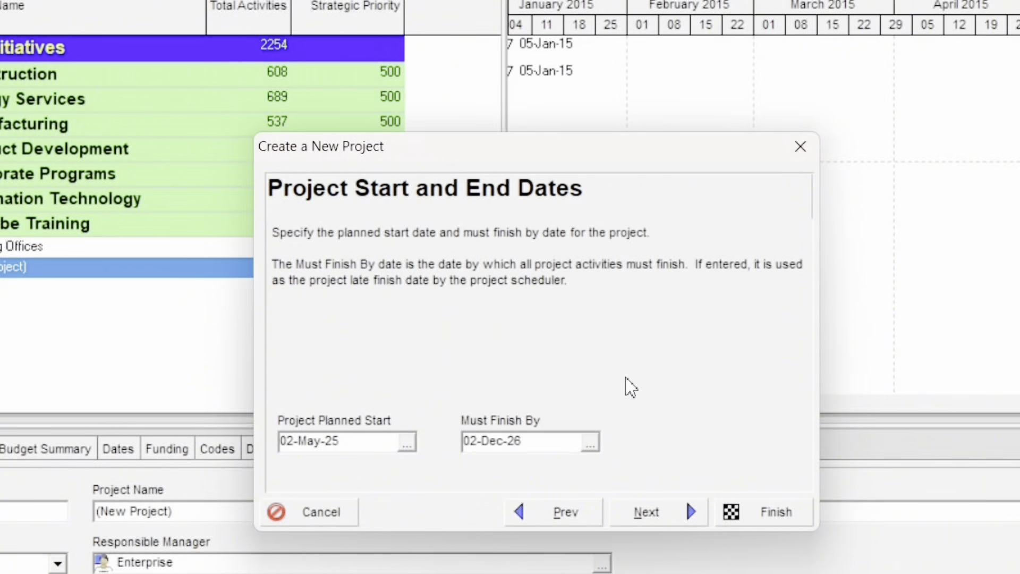
# - Keep Enterprise as responsible manager and Standard Rate as the rate type, and finish creating the YT300 project
pyautogui.click(664, 511)
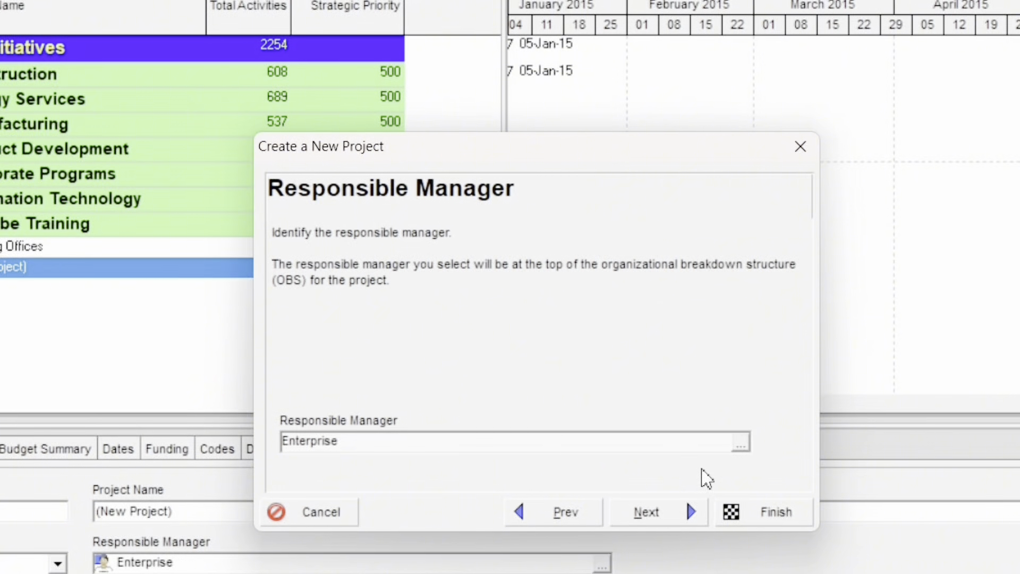
pyautogui.click(647, 511)
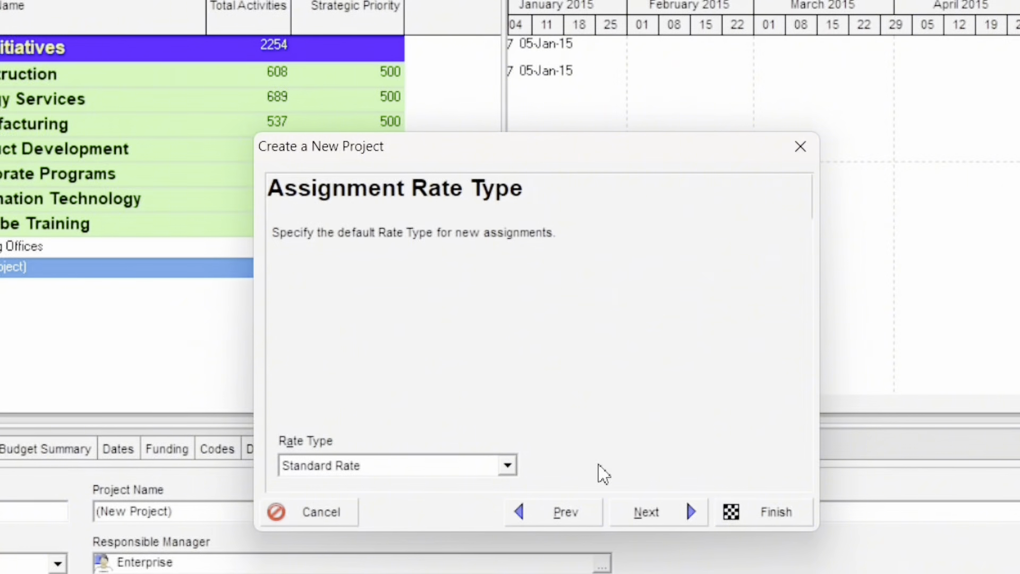
pyautogui.click(648, 518)
pyautogui.click(750, 515)
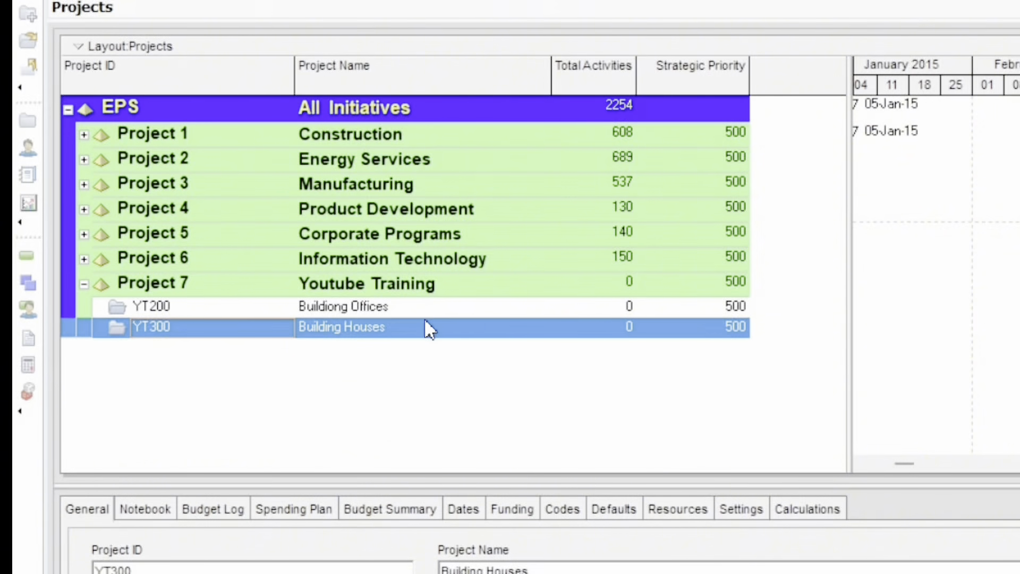
# - Open the YT200 project under Youtube Training in its activities view
pyautogui.click(366, 309)
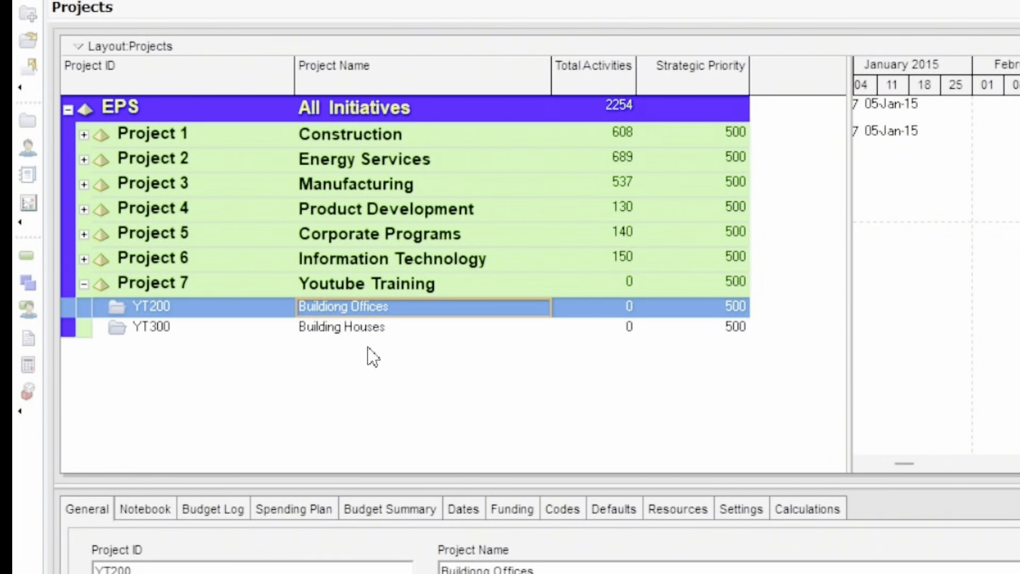
pyautogui.click(348, 325)
pyautogui.rightClick(380, 313)
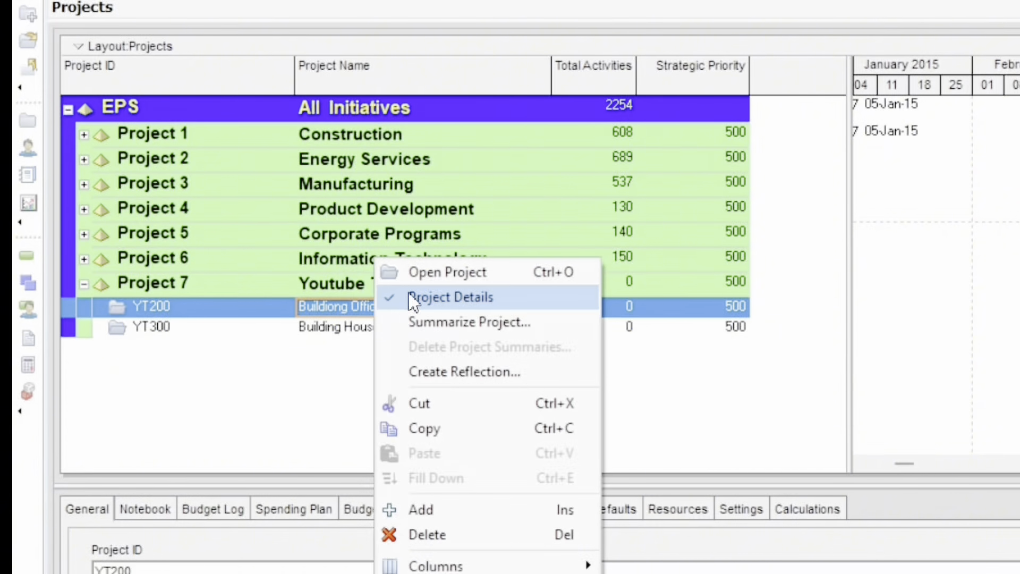
pyautogui.click(437, 274)
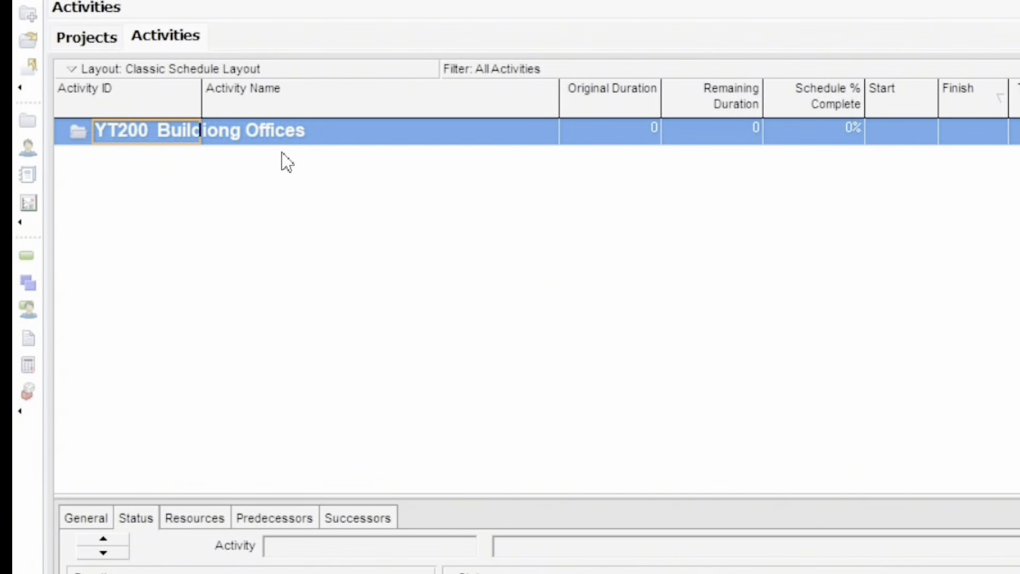
# - Return to the projects list and open the YT300 Building Houses project
pyautogui.click(90, 43)
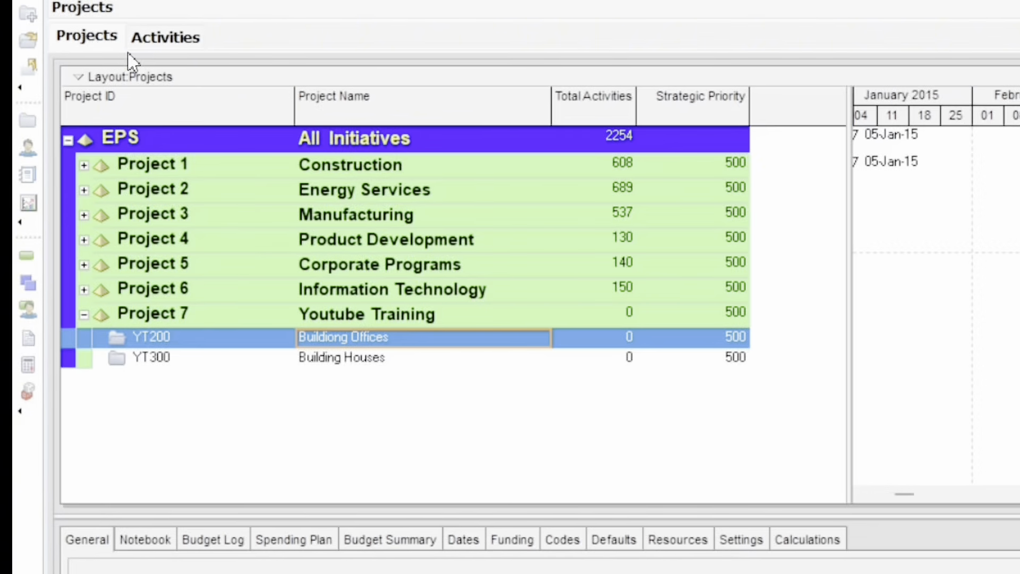
pyautogui.doubleClick(352, 362)
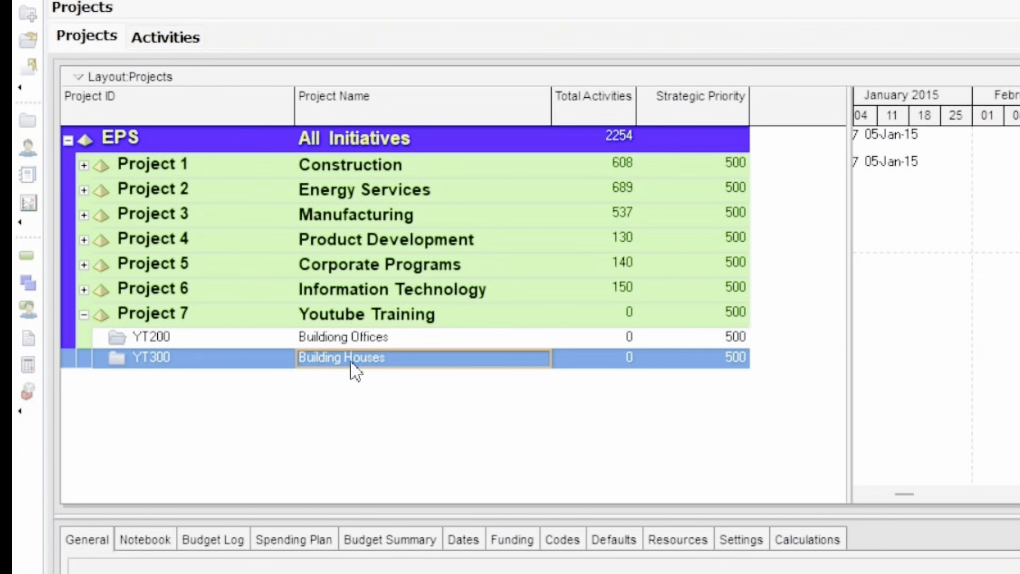
pyautogui.rightClick(375, 364)
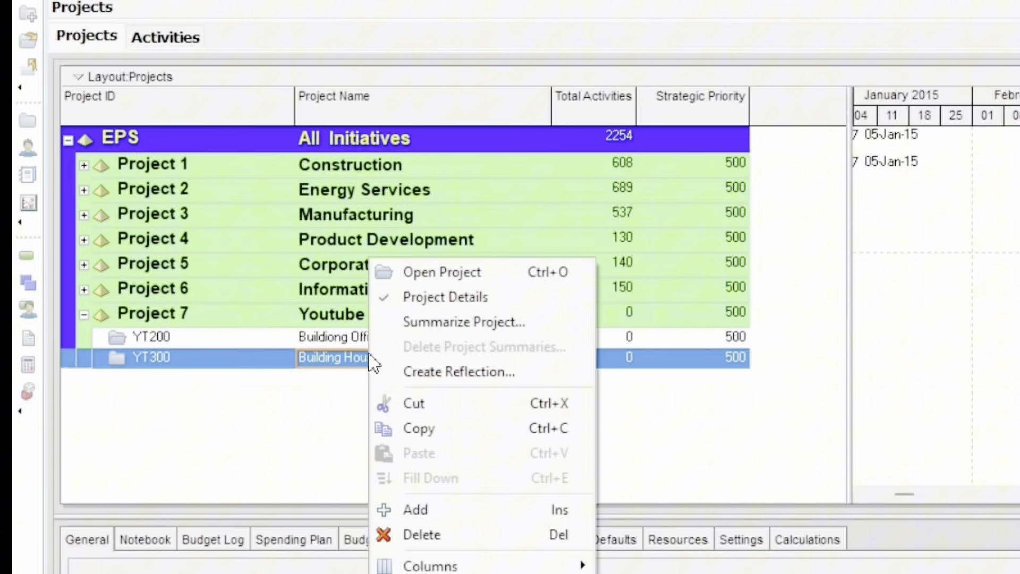
pyautogui.click(419, 270)
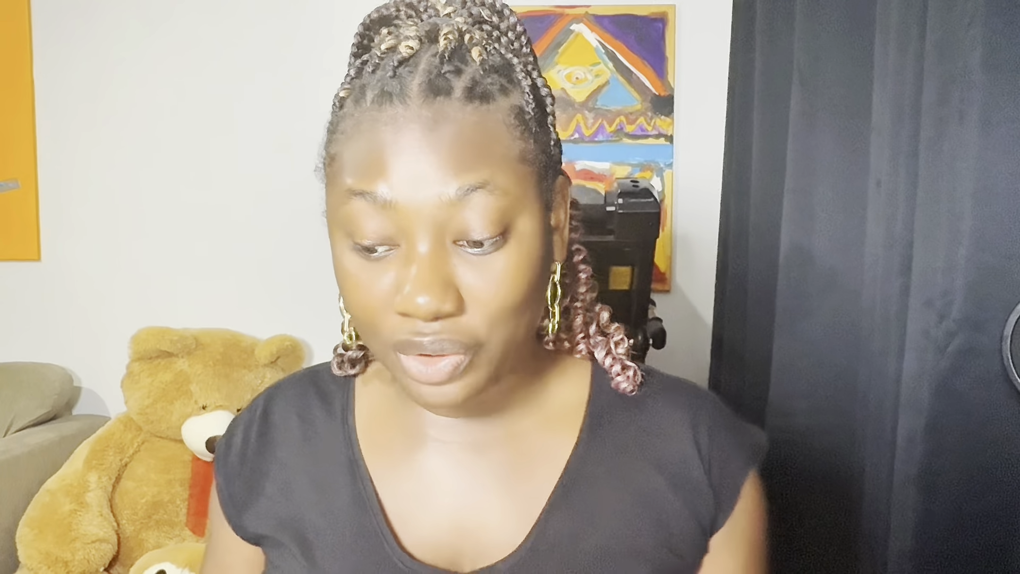